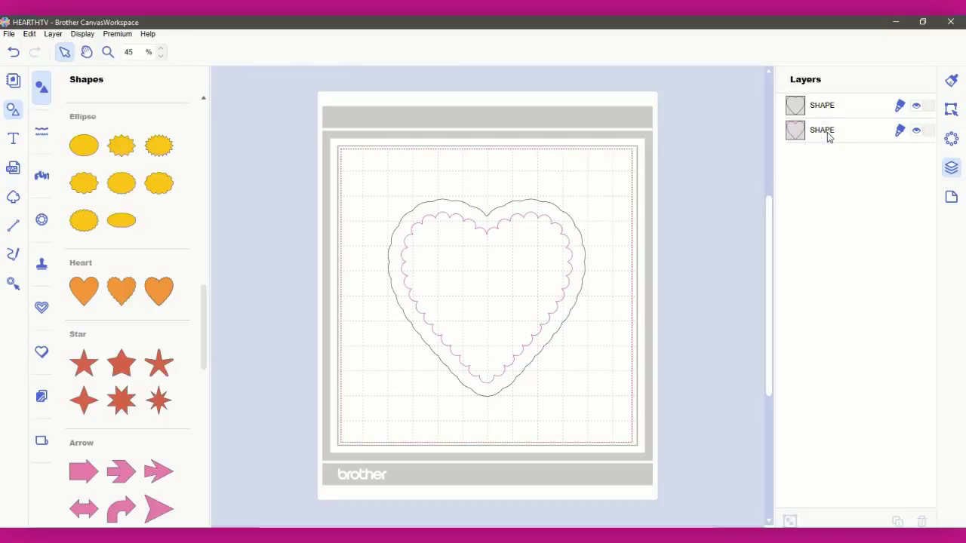
Step: Delete the inner pink scalloped heart, try moving the remaining outline toward the mat's upper left, and undo the move
{"action": "left_click", "coordinate": [828, 138]}
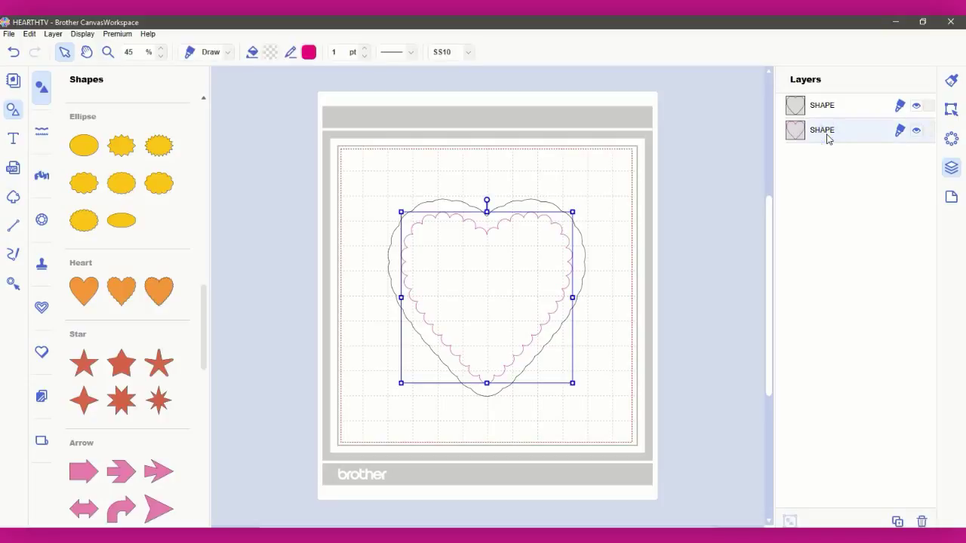
{"action": "key", "text": "Delete"}
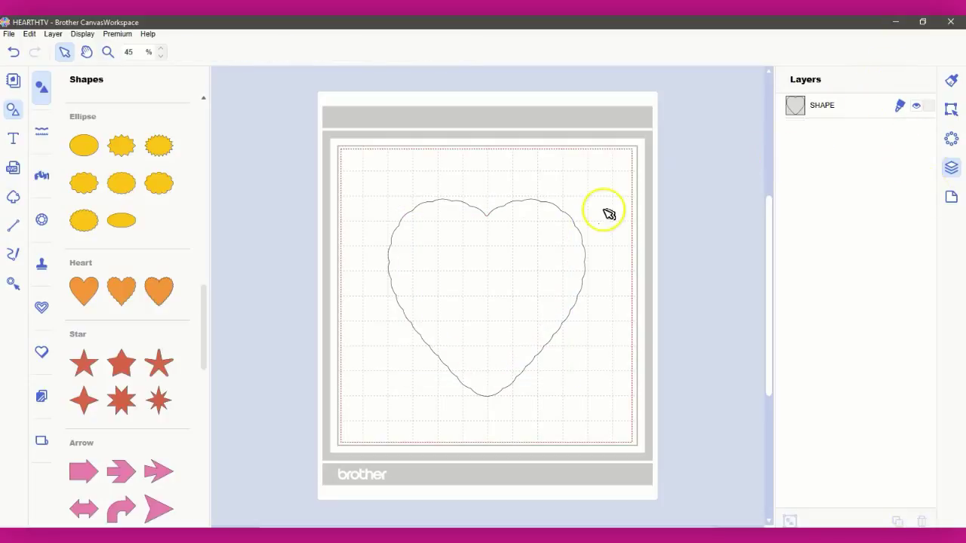
{"action": "left_click", "coordinate": [488, 286]}
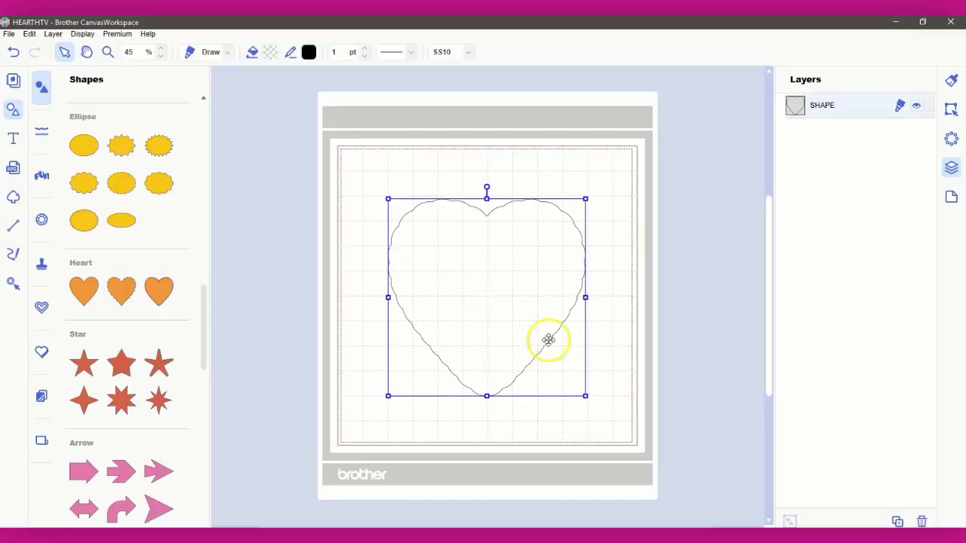
{"action": "left_click_drag", "start_coordinate": [509, 291], "coordinate": [420, 257]}
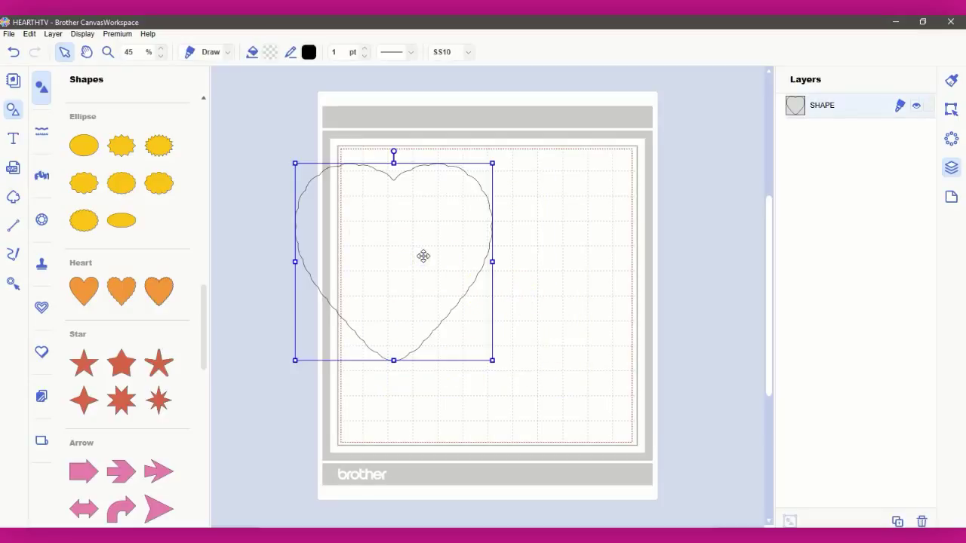
{"action": "left_click", "coordinate": [13, 51]}
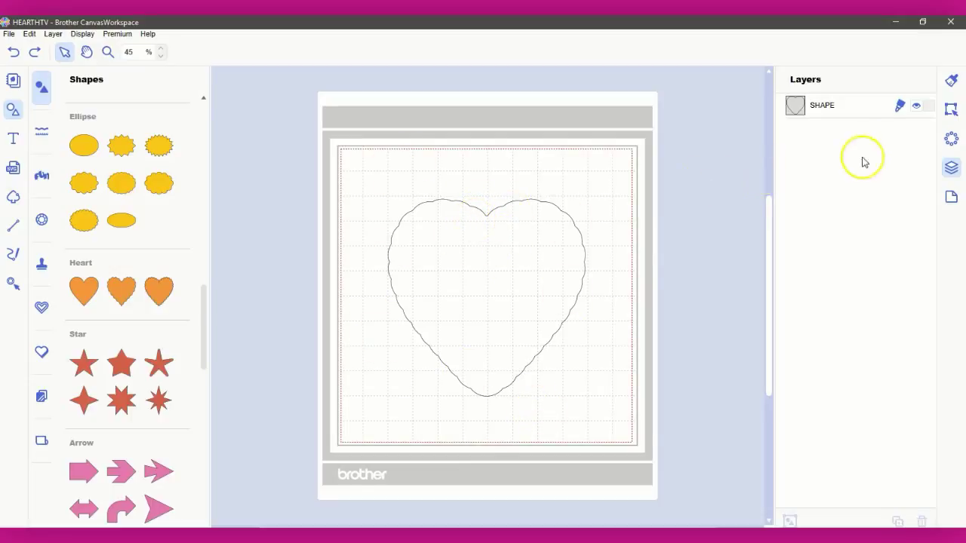
Step: Delete the remaining heart outline from the mat
{"action": "left_click", "coordinate": [848, 113]}
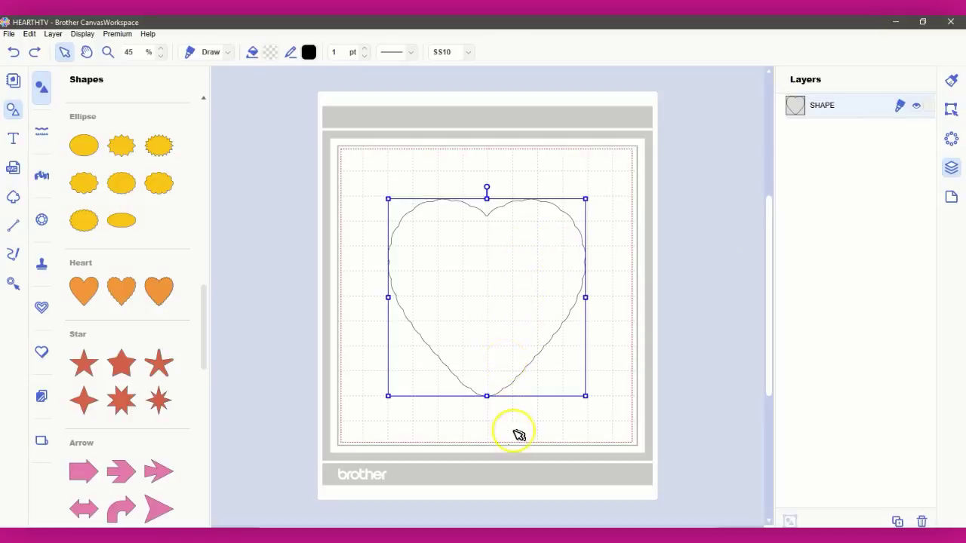
{"action": "left_click", "coordinate": [9, 34]}
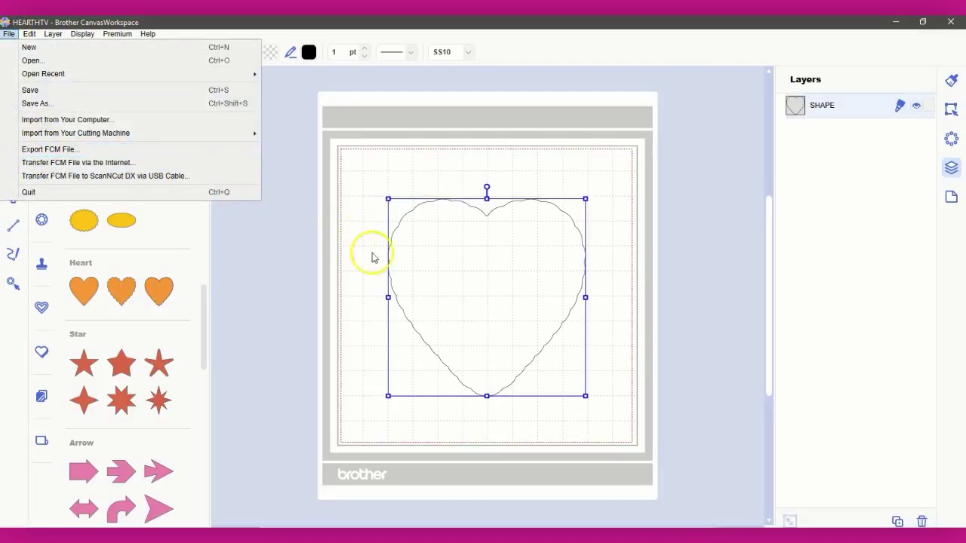
{"action": "left_click", "coordinate": [526, 331]}
{"action": "double_click", "coordinate": [528, 332]}
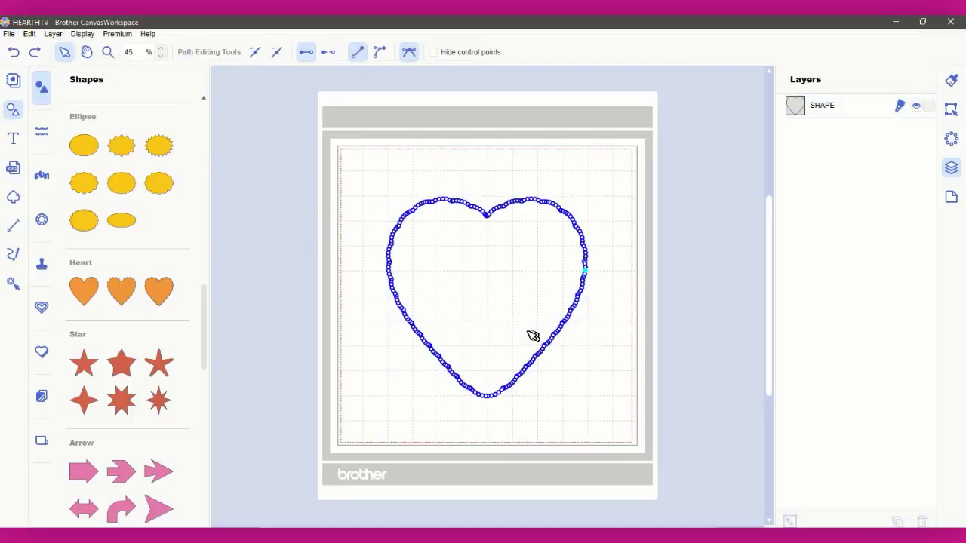
{"action": "left_click_drag", "start_coordinate": [551, 420], "coordinate": [514, 308]}
{"action": "left_click", "coordinate": [620, 352]}
{"action": "left_click", "coordinate": [466, 297]}
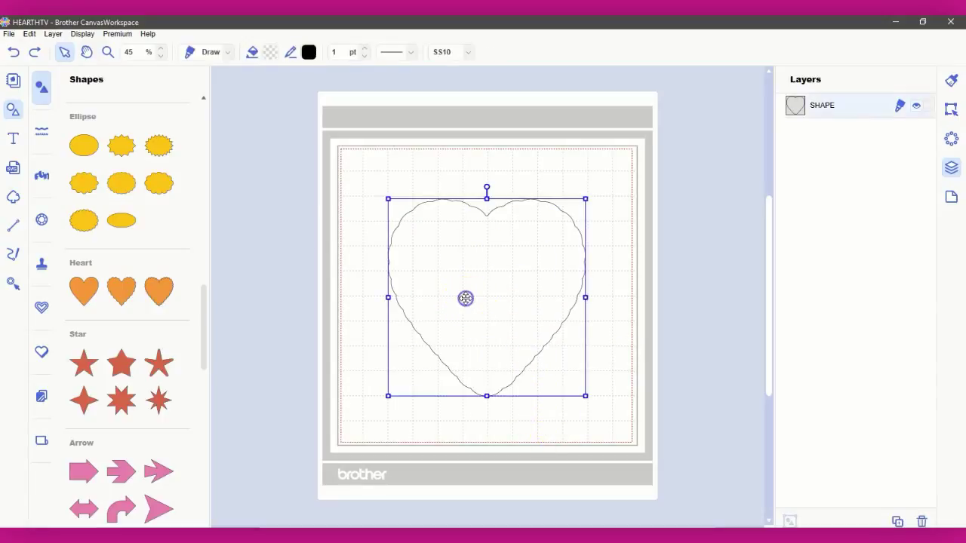
{"action": "key", "text": "Delete"}
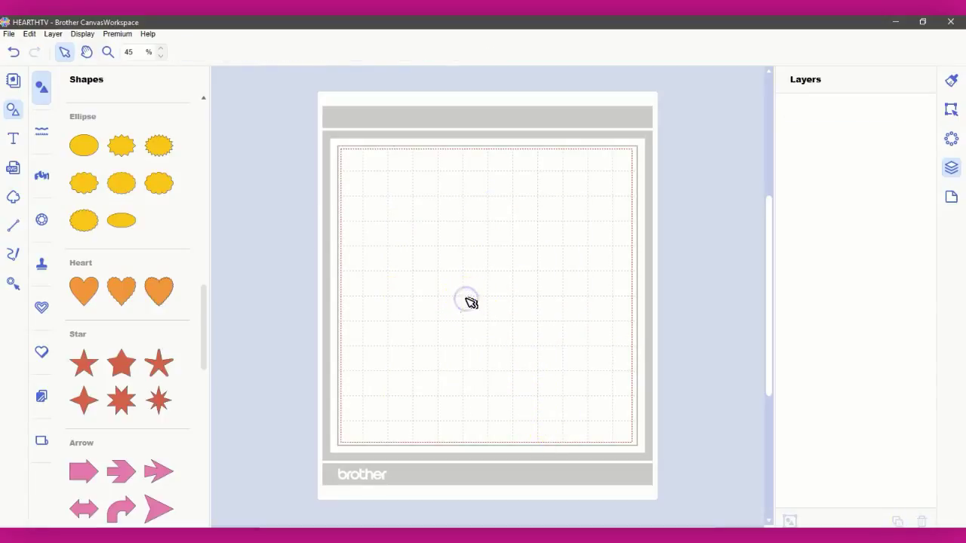
Step: Reopen the recent HEARTHTV file without saving the changes
{"action": "left_click", "coordinate": [9, 34]}
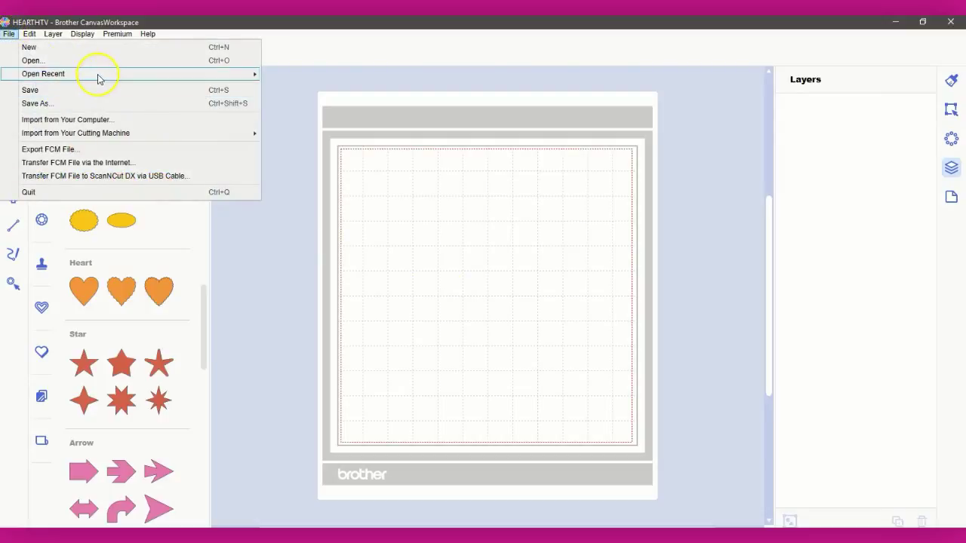
{"action": "mouse_move", "coordinate": [169, 76]}
{"action": "left_click", "coordinate": [312, 74]}
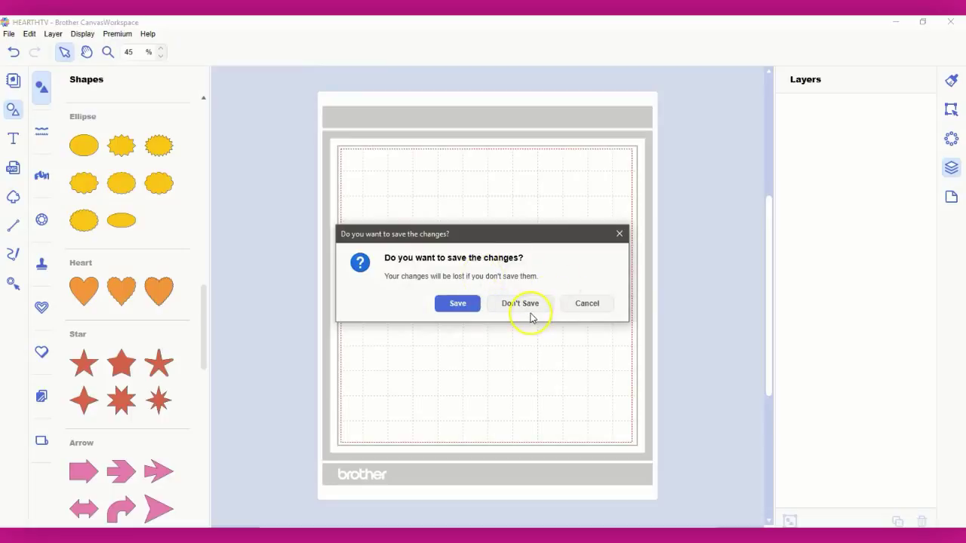
{"action": "left_click", "coordinate": [519, 304]}
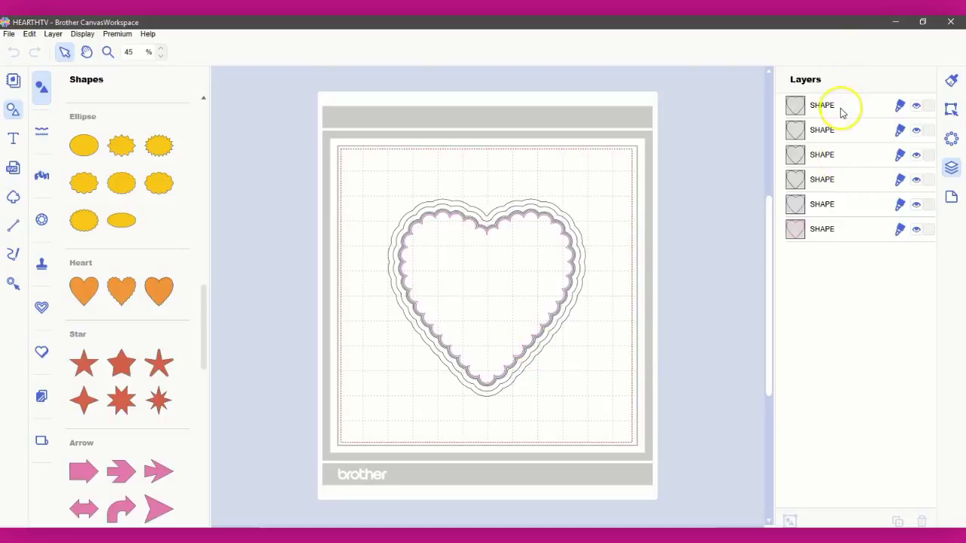
Step: Hide the second-largest heart outline, delete all the visible hearts, and show and lock the remaining one
{"action": "left_click", "coordinate": [844, 131]}
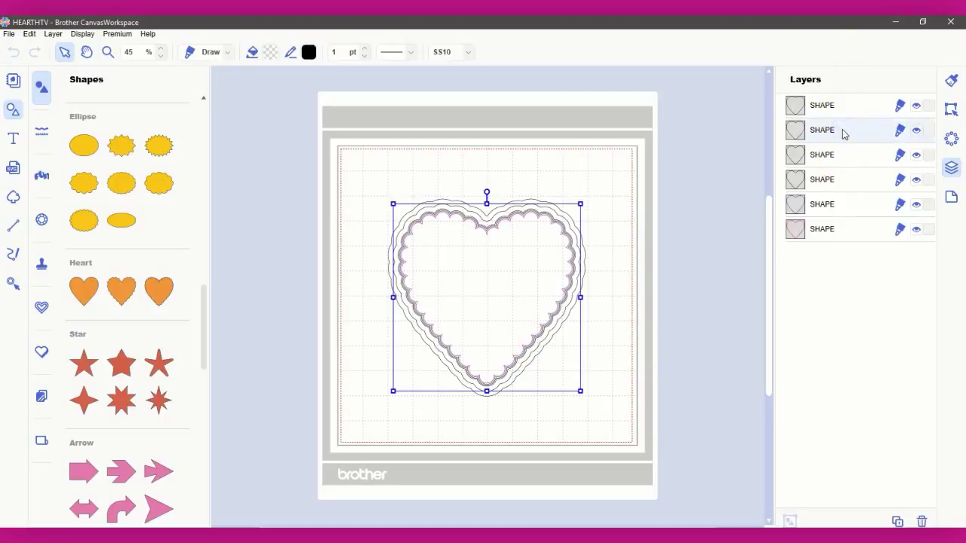
{"action": "left_click", "coordinate": [917, 132]}
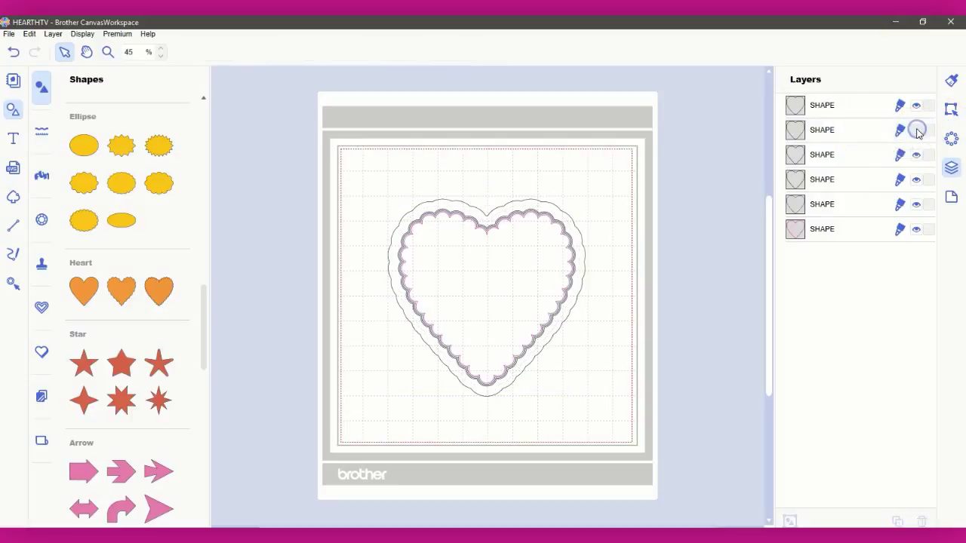
{"action": "mouse_move", "coordinate": [373, 178]}
{"action": "left_mouse_down"}
{"action": "mouse_move", "coordinate": [625, 366]}
{"action": "mouse_move", "coordinate": [651, 453]}
{"action": "left_mouse_up"}
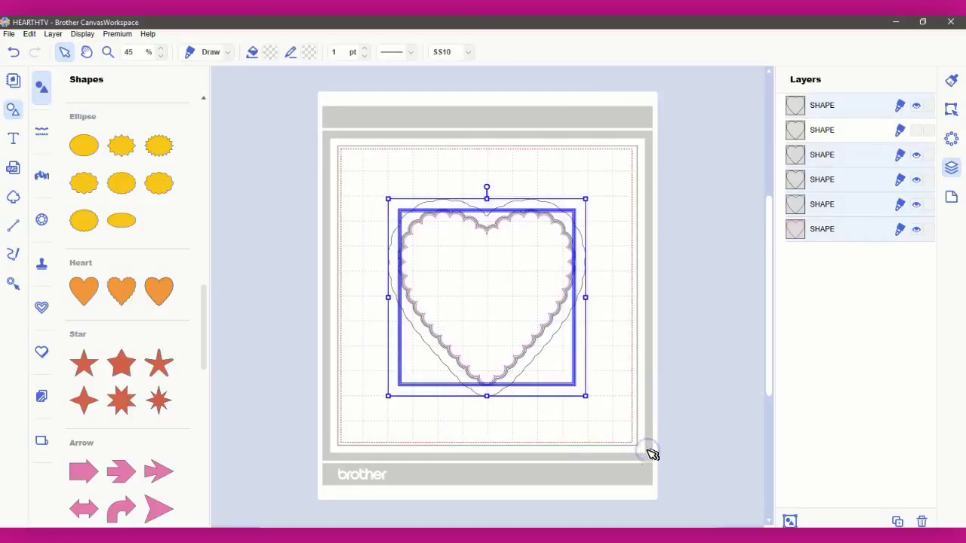
{"action": "key", "text": "Delete"}
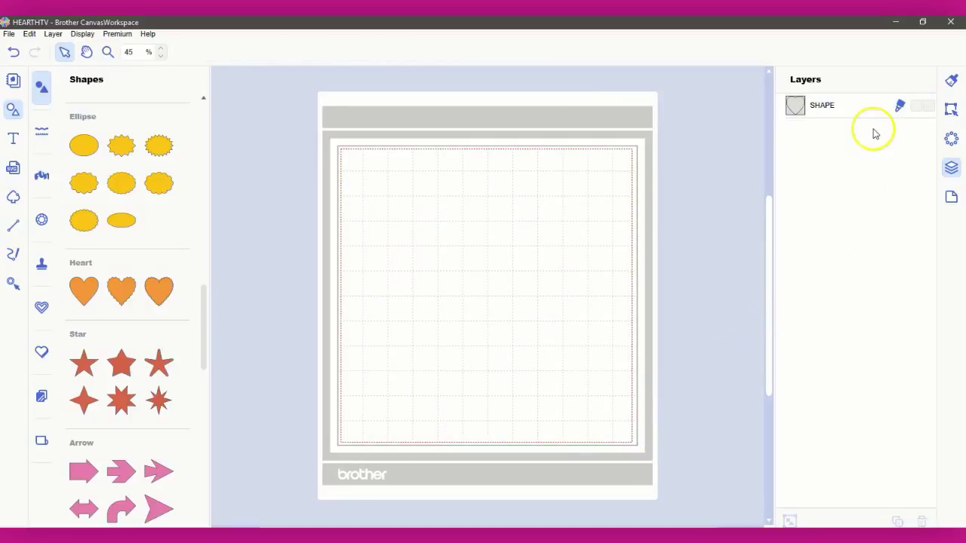
{"action": "left_click", "coordinate": [915, 109]}
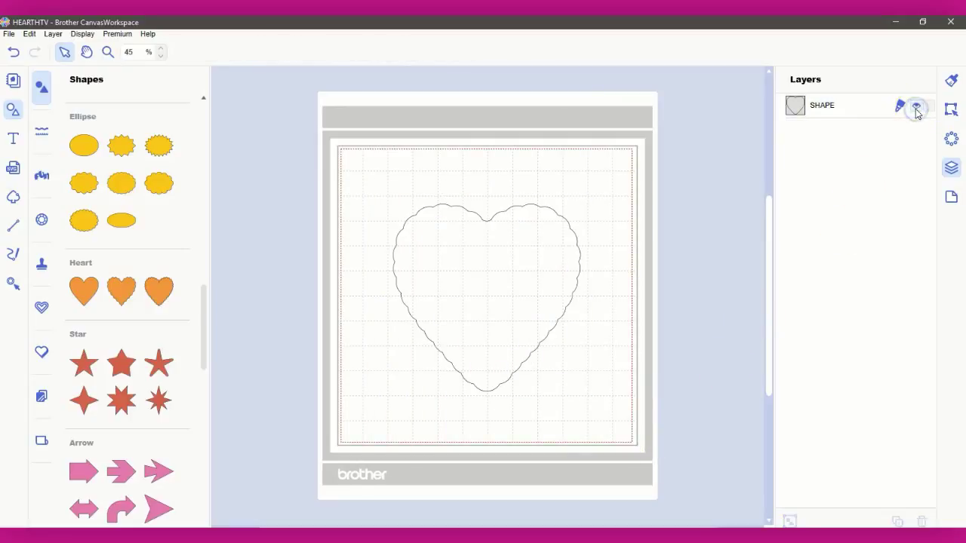
{"action": "left_click", "coordinate": [930, 106]}
Step: Undo back to before the other hearts were deleted and show the hidden second-largest heart again
{"action": "left_click", "coordinate": [13, 51]}
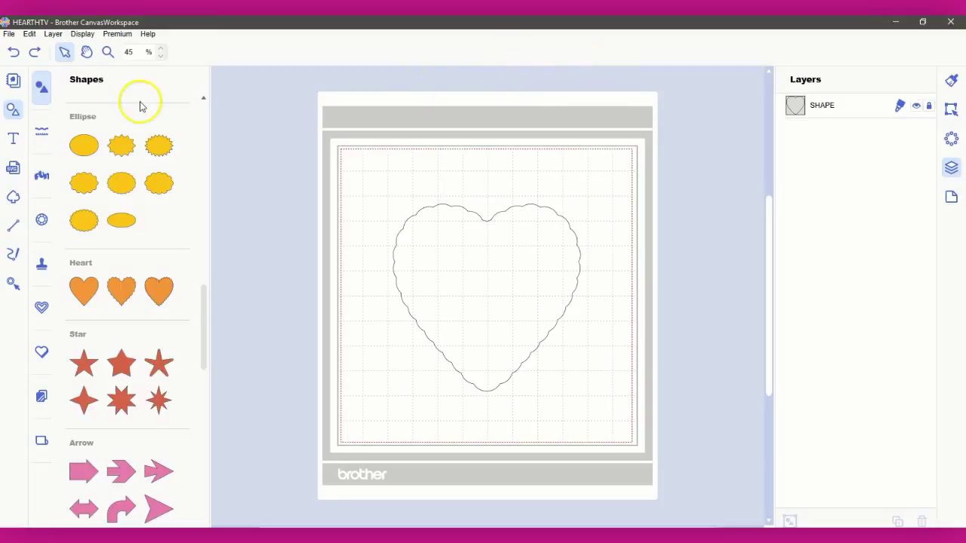
{"action": "left_click", "coordinate": [13, 53]}
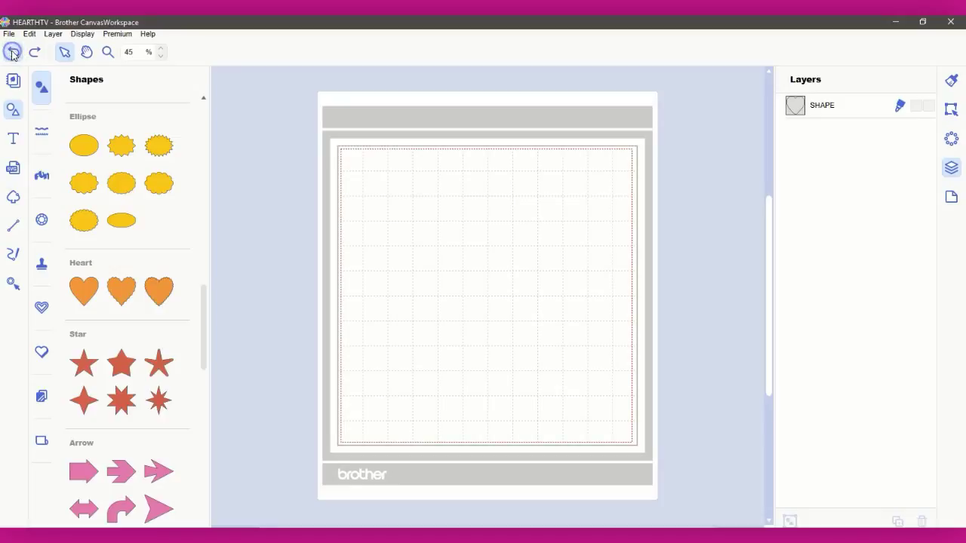
{"action": "left_click", "coordinate": [13, 52]}
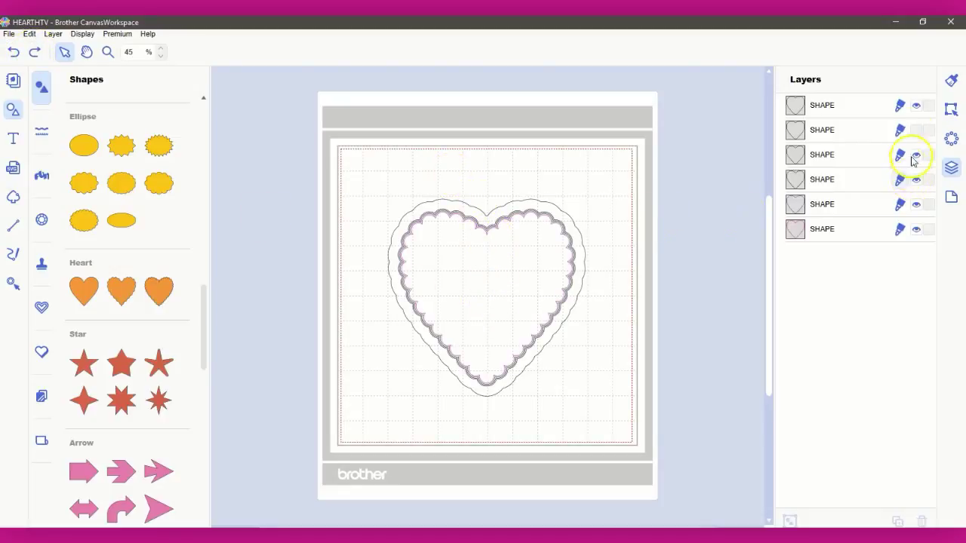
{"action": "left_click", "coordinate": [916, 129]}
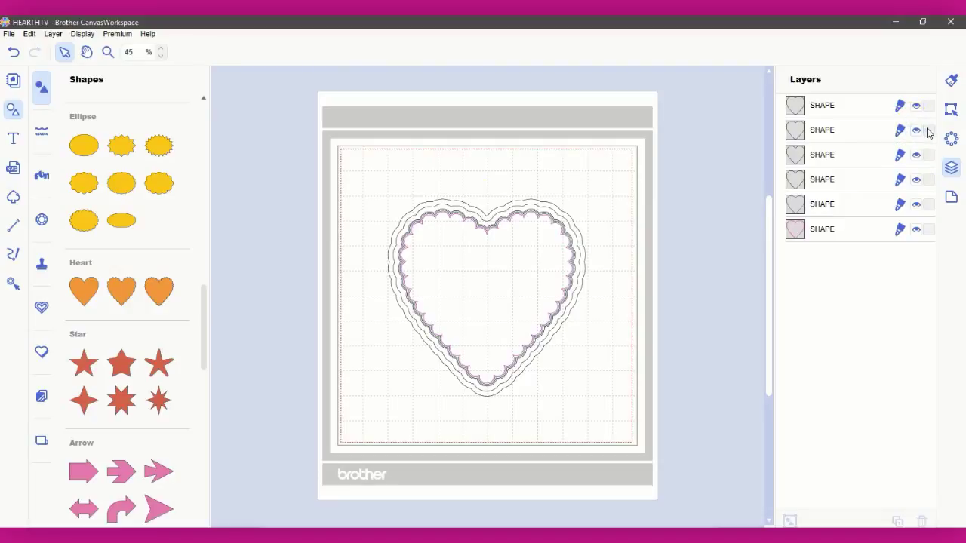
Step: Lock the second-largest heart outline, delete all the other hearts, and unlock the remaining outline
{"action": "left_click", "coordinate": [928, 130]}
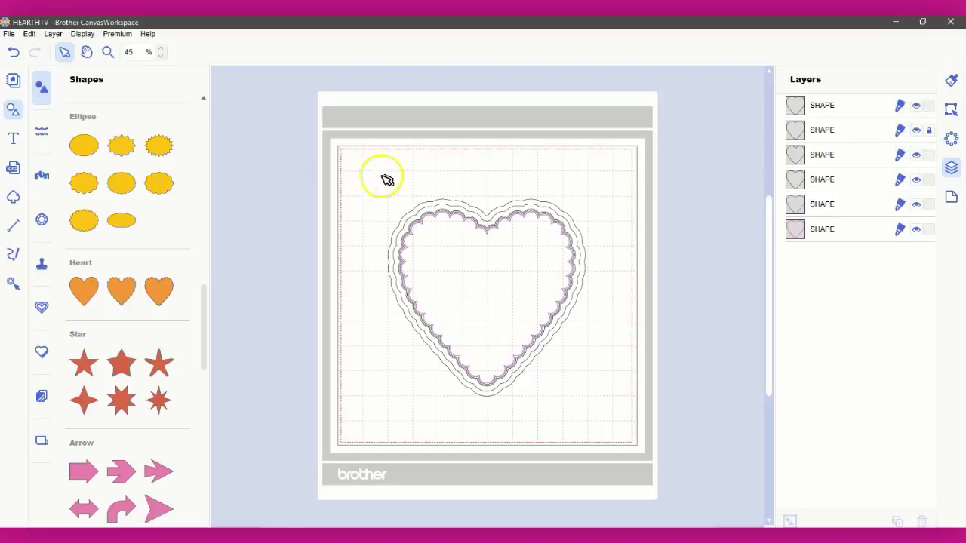
{"action": "left_click_drag", "start_coordinate": [373, 172], "coordinate": [650, 526]}
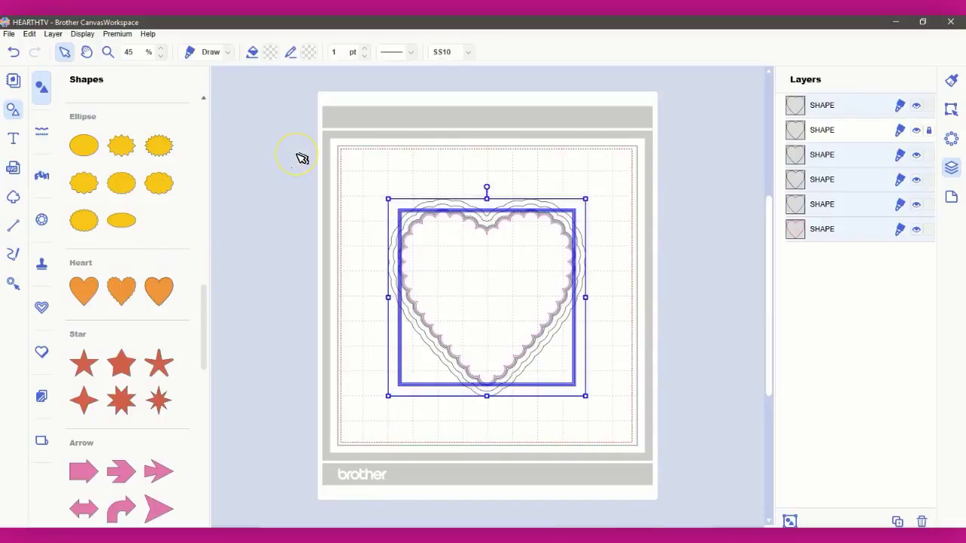
{"action": "key", "text": "Delete"}
{"action": "left_click", "coordinate": [929, 105]}
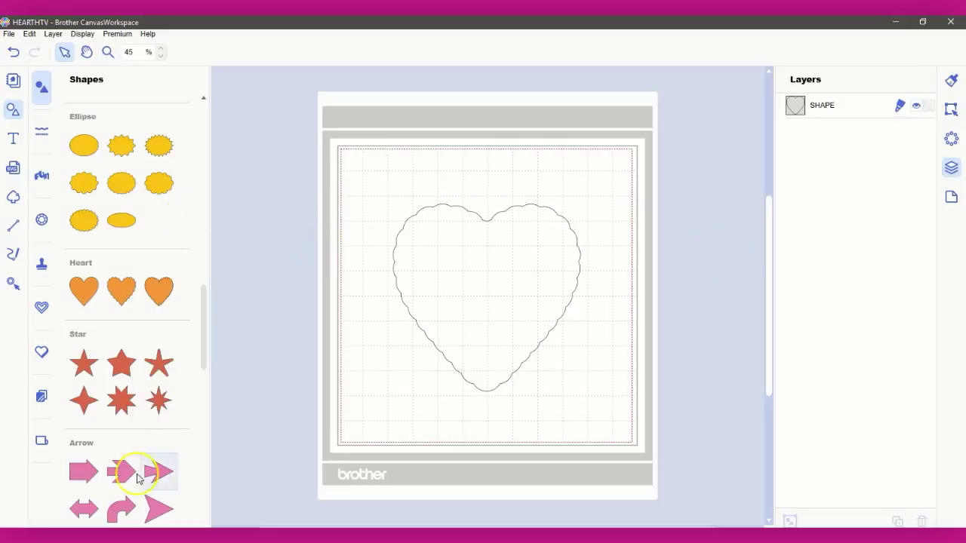
{"action": "left_click", "coordinate": [480, 267]}
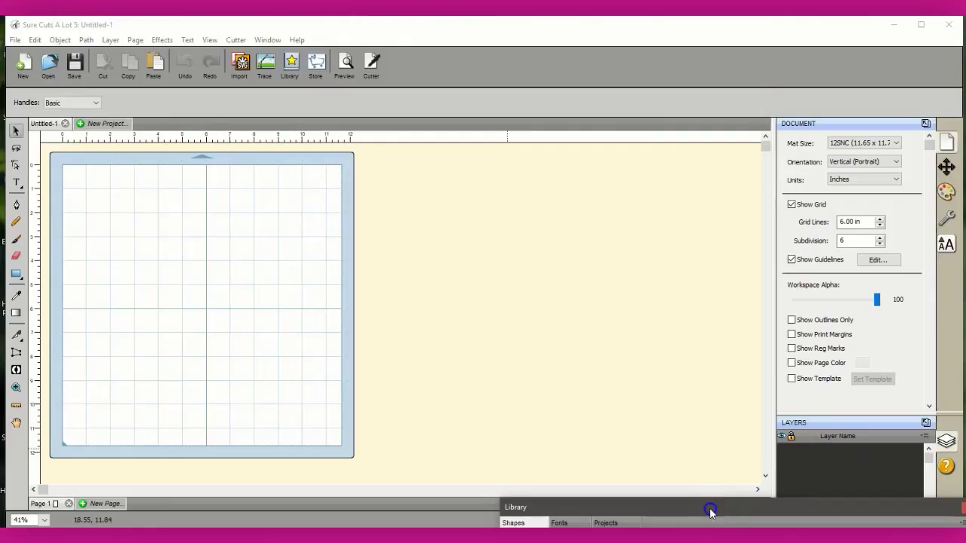
Step: In Sure Cuts A Lot 5, add Heart 2 from the Basic Shapes library, enlarge it to about 8.0 × 8.65 in and position it within the mat
{"action": "left_click", "coordinate": [723, 526]}
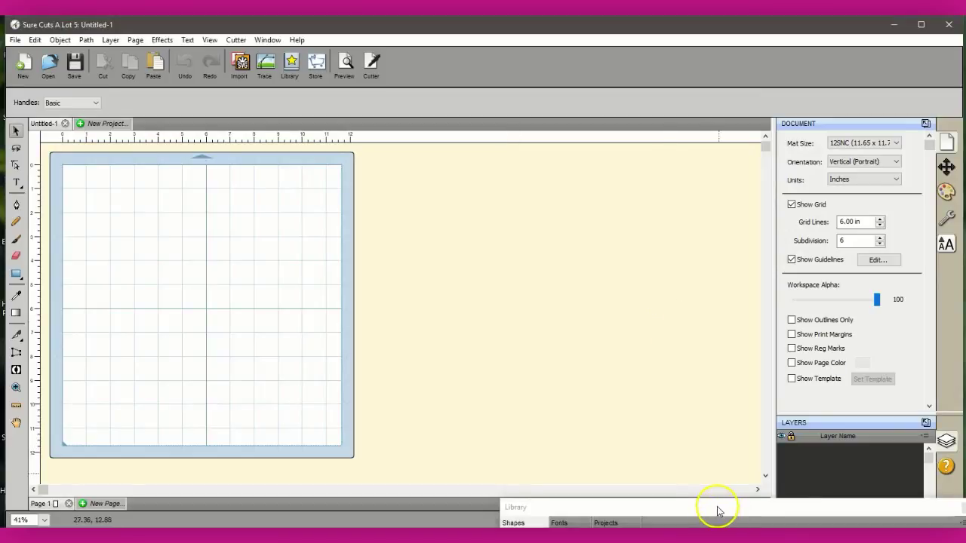
{"action": "double_click", "coordinate": [653, 381]}
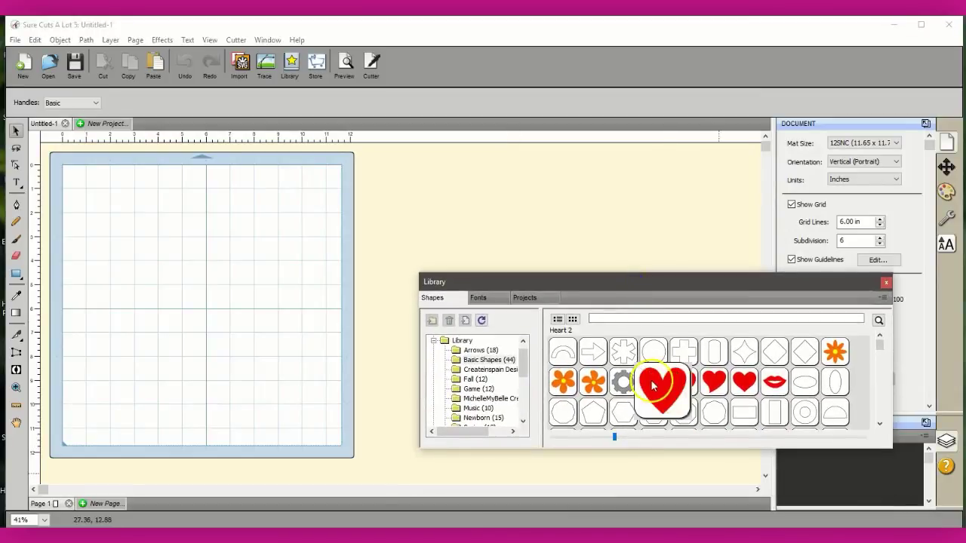
{"action": "left_click_drag", "start_coordinate": [167, 269], "coordinate": [334, 453]}
{"action": "left_click", "coordinate": [240, 328]}
{"action": "left_click_drag", "start_coordinate": [236, 326], "coordinate": [198, 288]}
Step: Add a 0.150 in shadow layer around the heart
{"action": "left_click", "coordinate": [162, 40]}
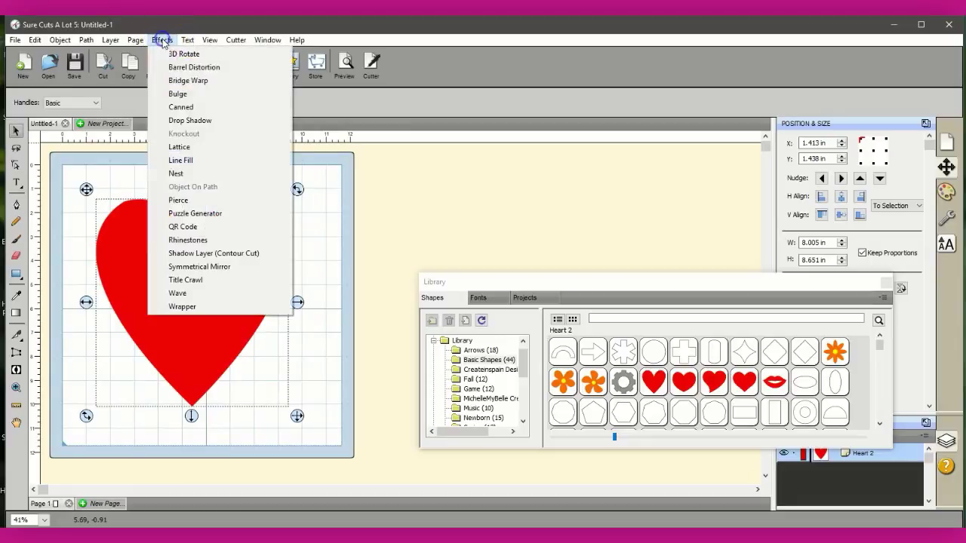
{"action": "left_click", "coordinate": [196, 254]}
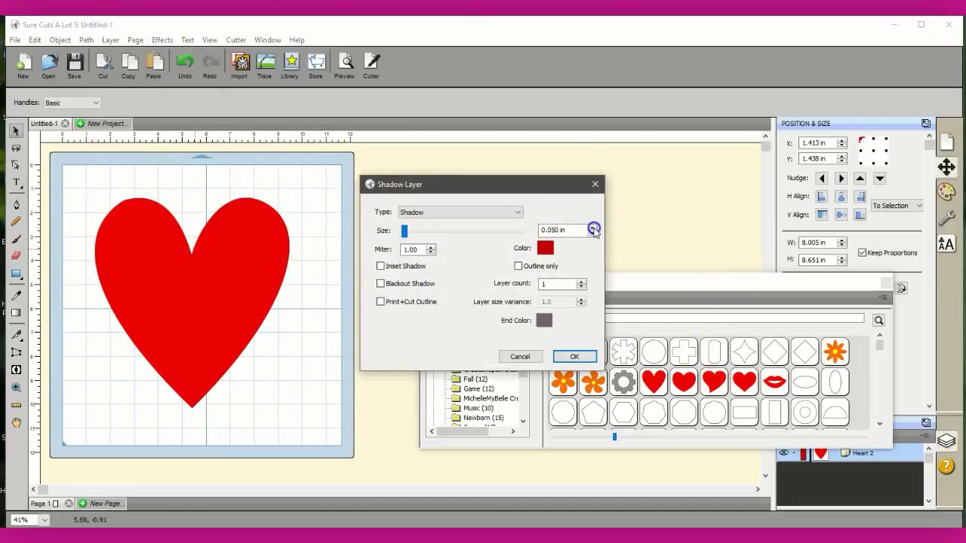
{"action": "left_click", "coordinate": [594, 227]}
{"action": "left_click", "coordinate": [594, 227]}
{"action": "left_click", "coordinate": [575, 356]}
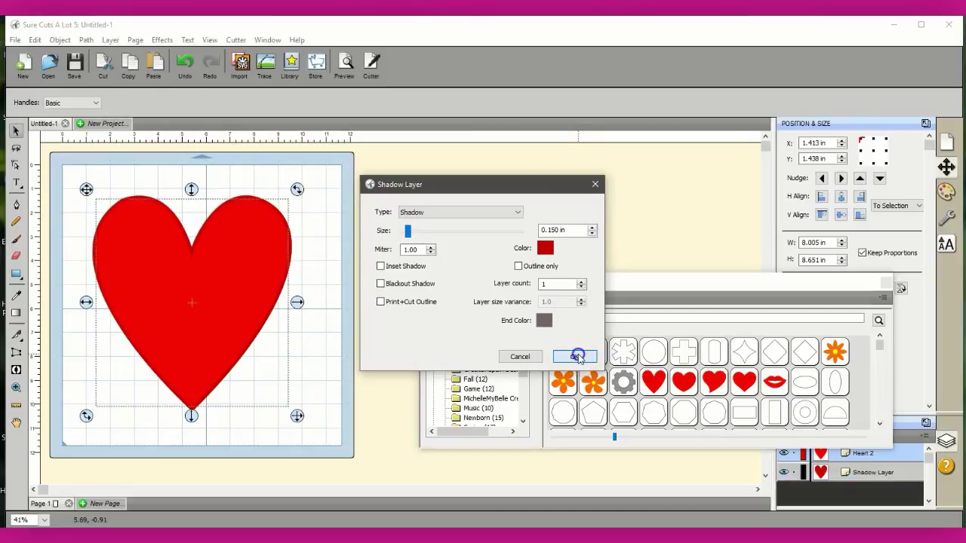
Step: Move the shape library out of the way and preview the cut lines of the heart and its shadow layer
{"action": "left_click_drag", "start_coordinate": [625, 290], "coordinate": [657, 490]}
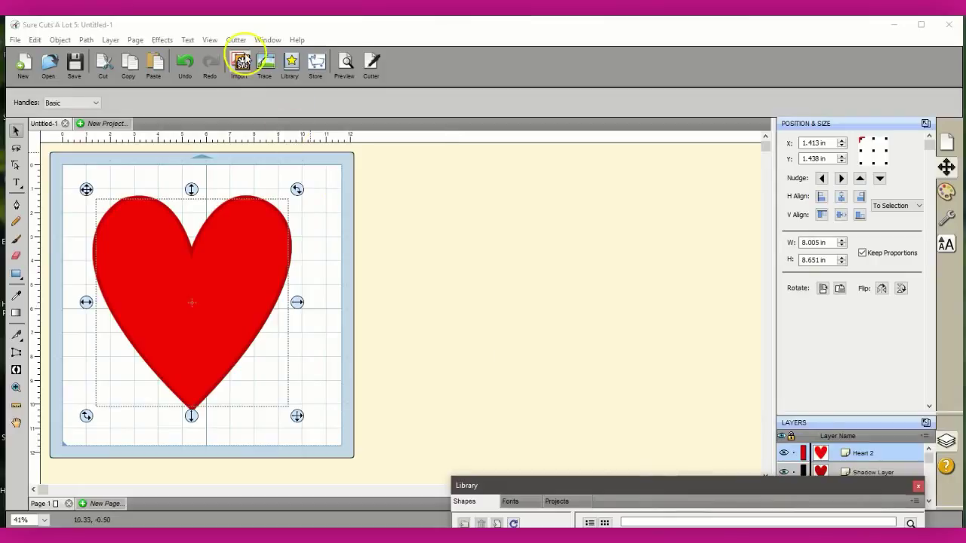
{"action": "left_click", "coordinate": [344, 64]}
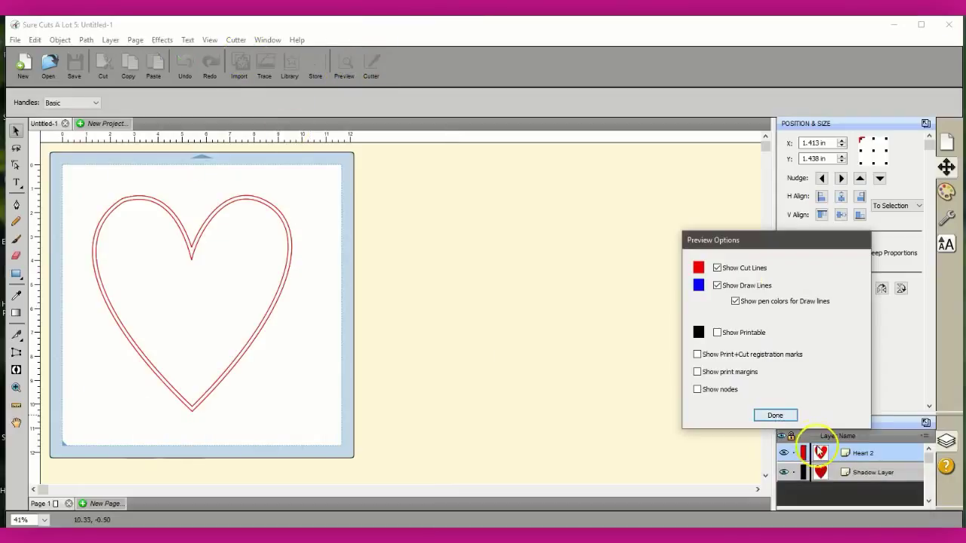
{"action": "left_click", "coordinate": [774, 417]}
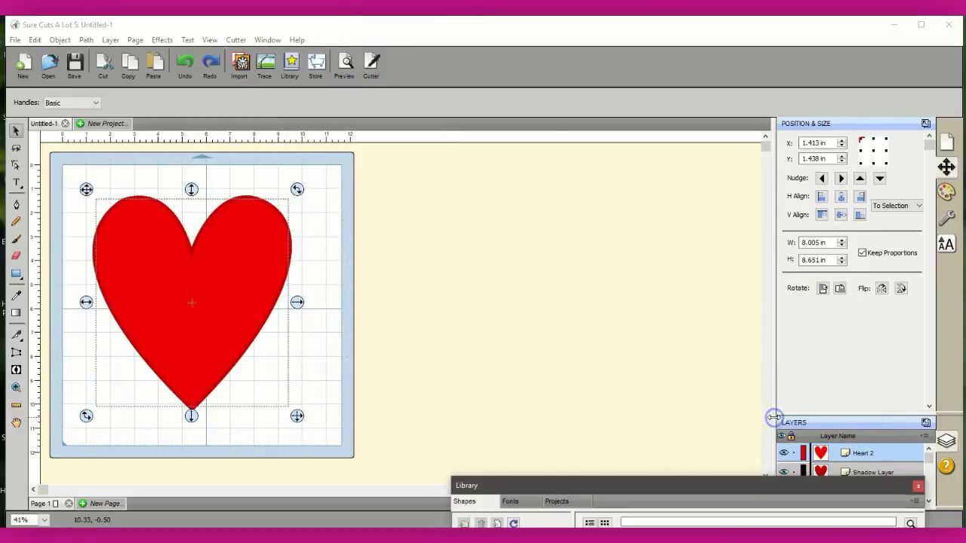
Step: Select both the heart and its shadow layer and set their cut line type to Draw (Pen)
{"action": "left_click", "coordinate": [60, 164]}
{"action": "left_click_drag", "start_coordinate": [61, 163], "coordinate": [336, 444]}
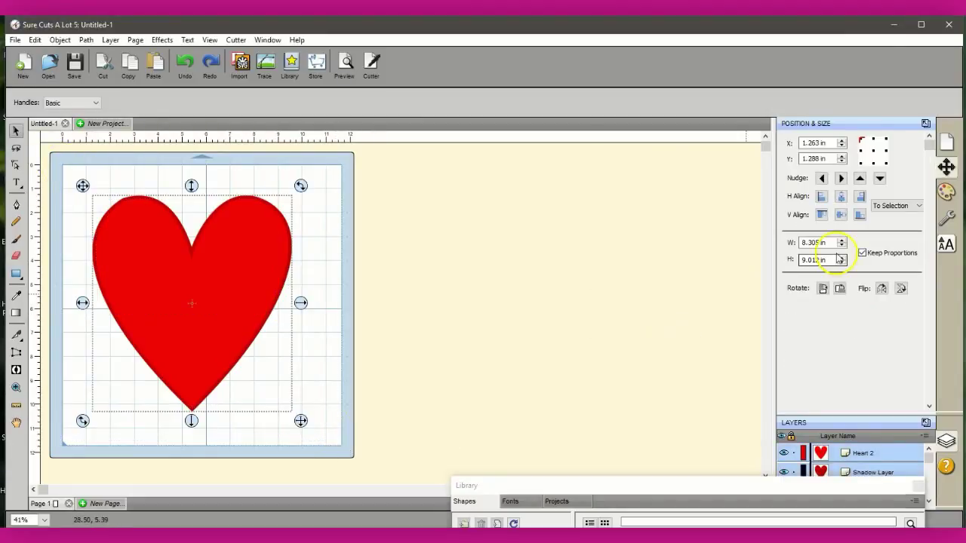
{"action": "left_click", "coordinate": [947, 218]}
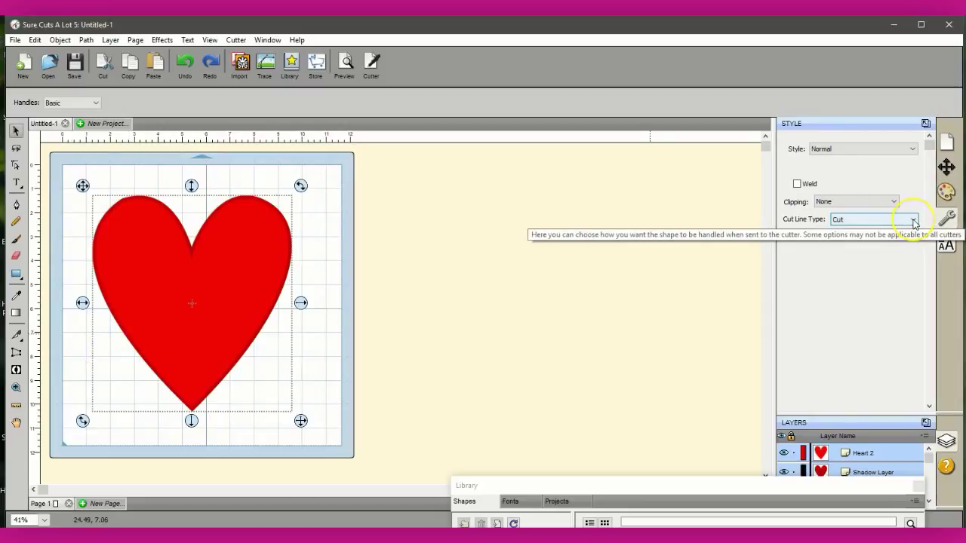
{"action": "left_click", "coordinate": [913, 220]}
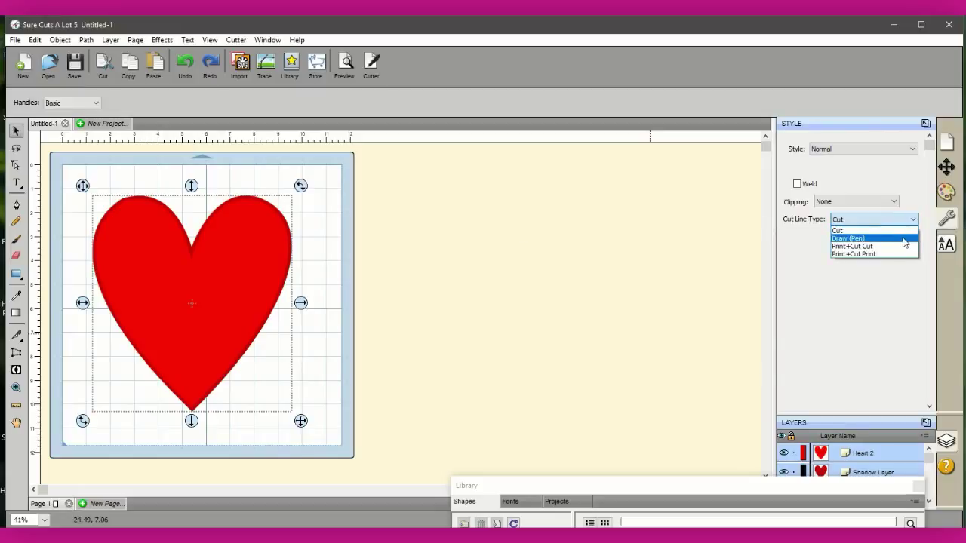
{"action": "left_click", "coordinate": [902, 239]}
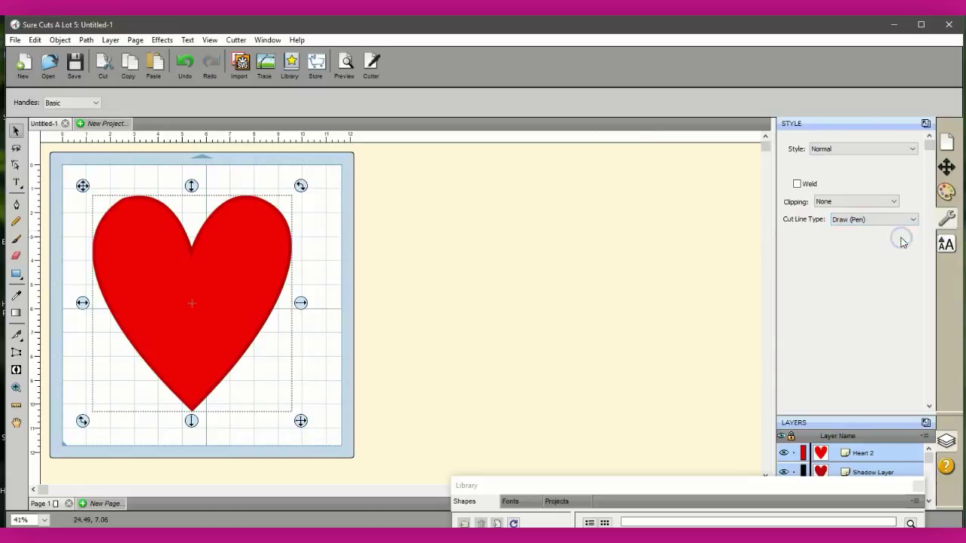
Step: Preview the draw lines of both hearts with and without pen colors, finishing with pen colors off
{"action": "left_click", "coordinate": [344, 67]}
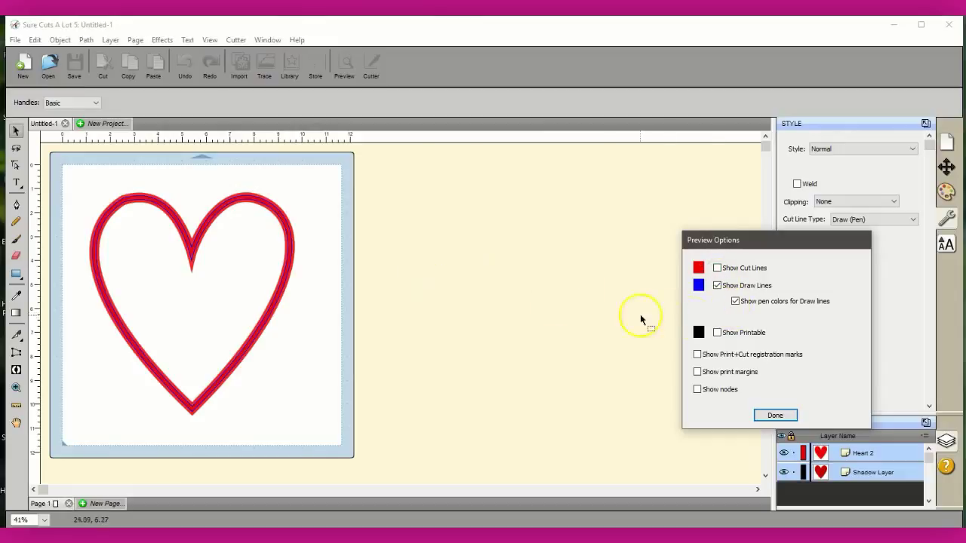
{"action": "left_click", "coordinate": [735, 301]}
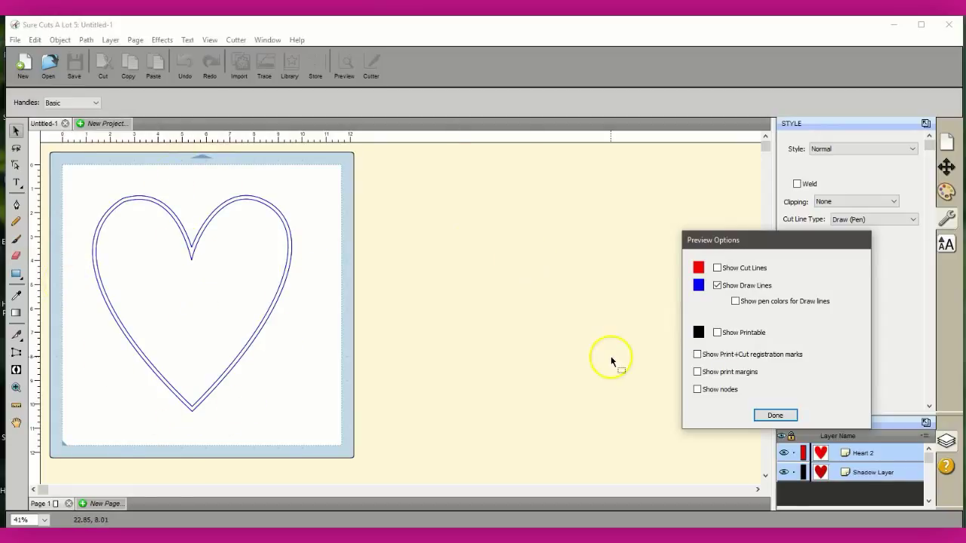
{"action": "left_click", "coordinate": [735, 302]}
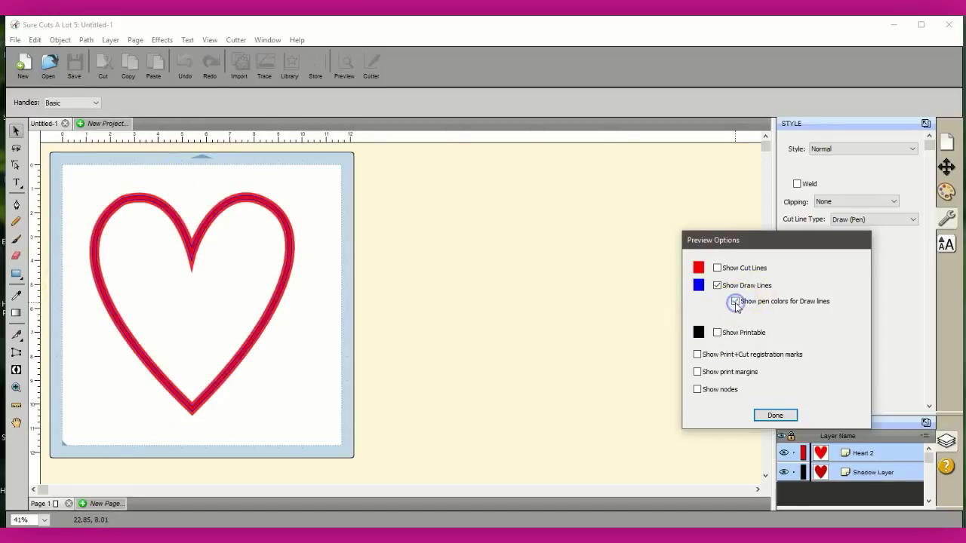
{"action": "left_click", "coordinate": [735, 302]}
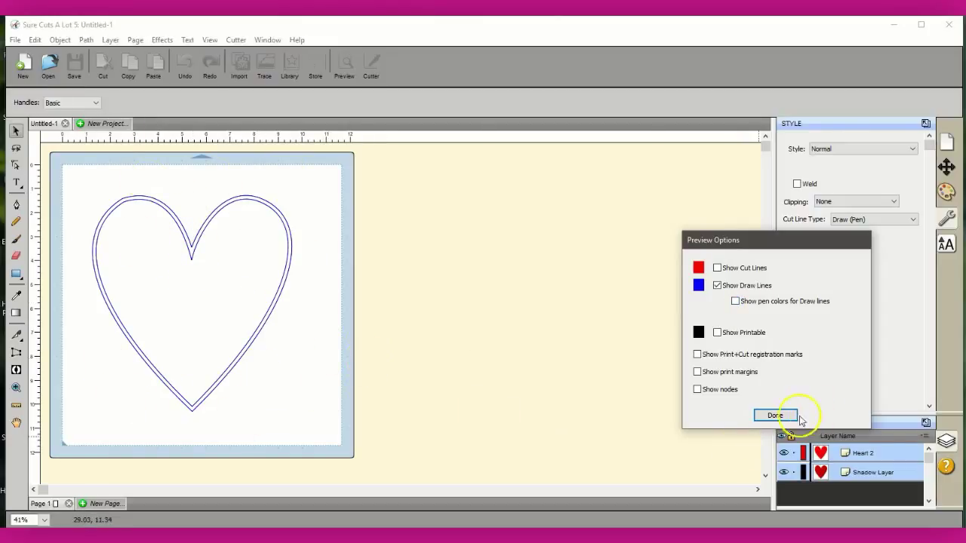
{"action": "left_click", "coordinate": [775, 415]}
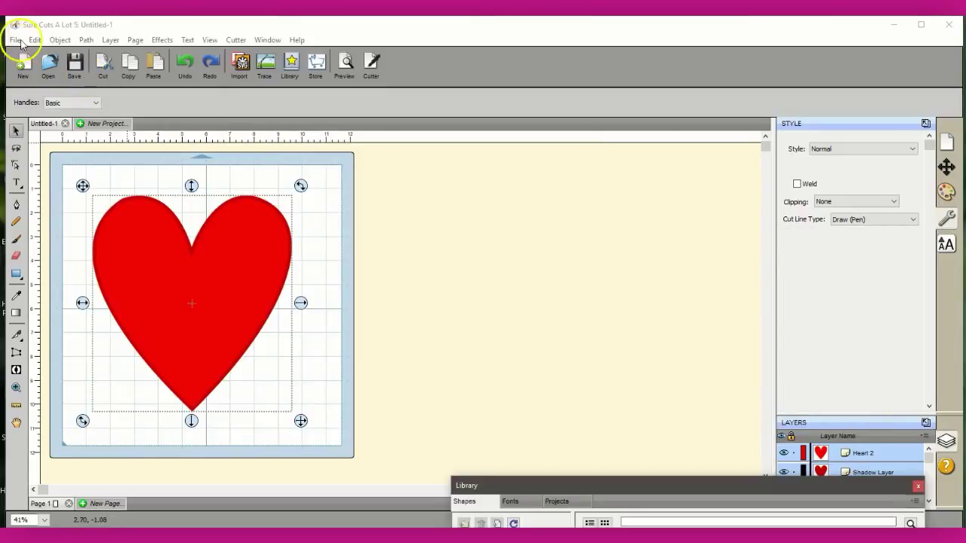
Step: Add a new page named Page 2 and paste a copy of the heart and its shadow layer from Page 1 onto it
{"action": "left_click", "coordinate": [105, 504]}
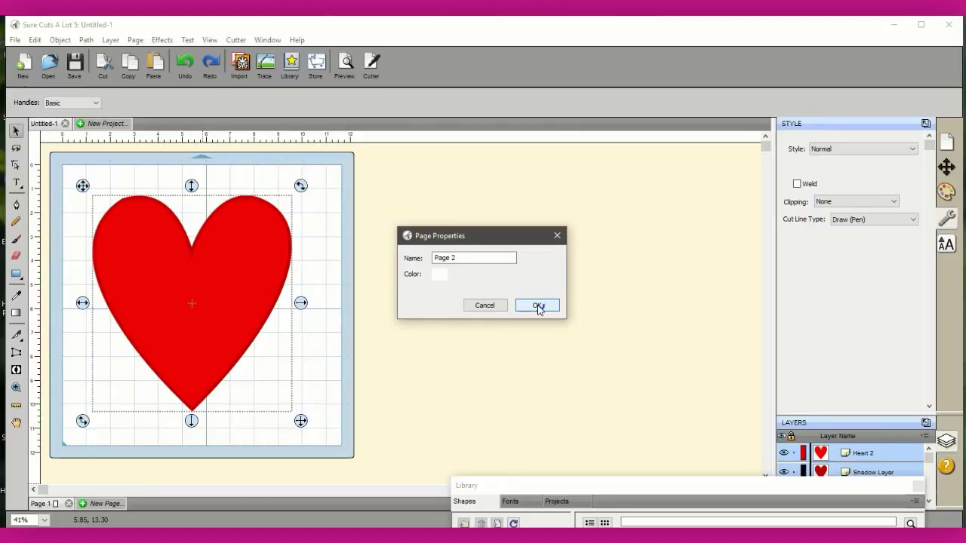
{"action": "left_click", "coordinate": [537, 306]}
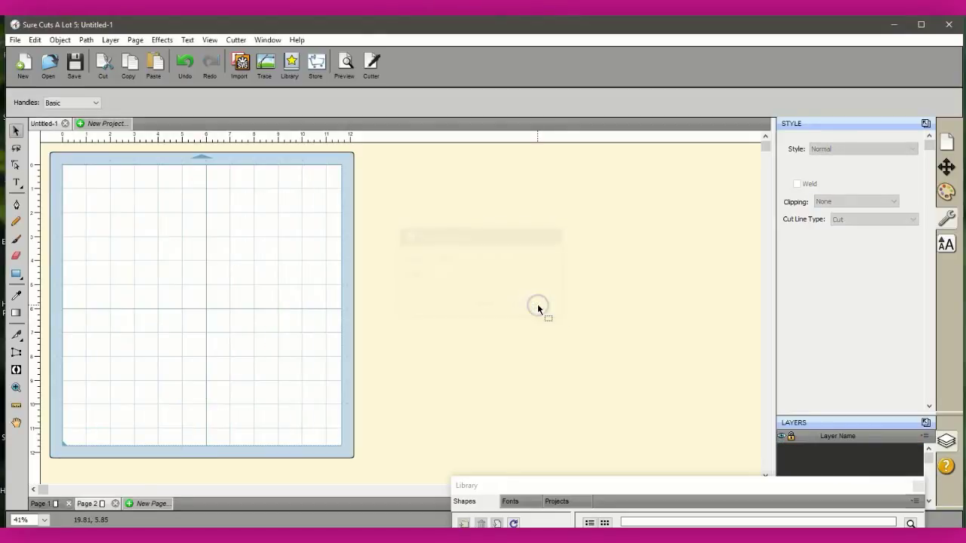
{"action": "left_click", "coordinate": [46, 504]}
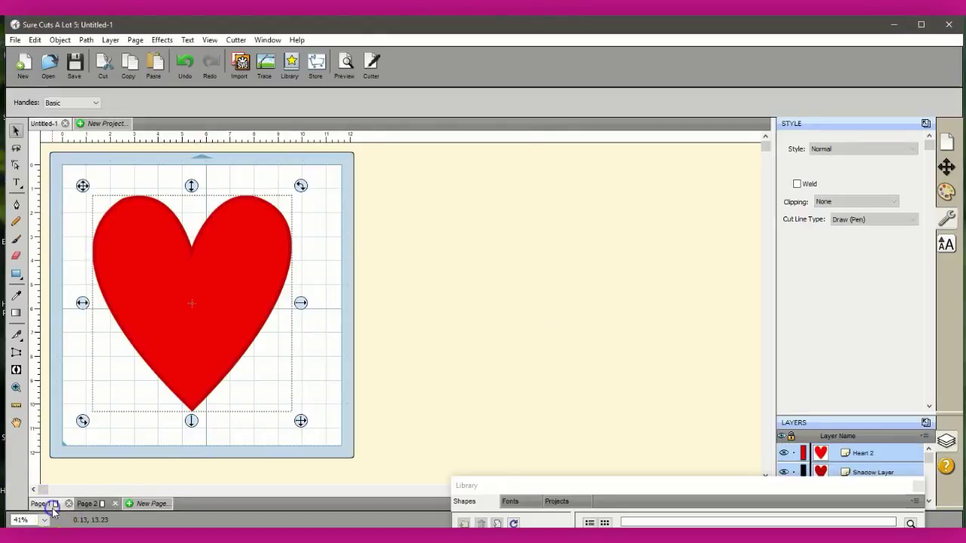
{"action": "right_click", "coordinate": [196, 296]}
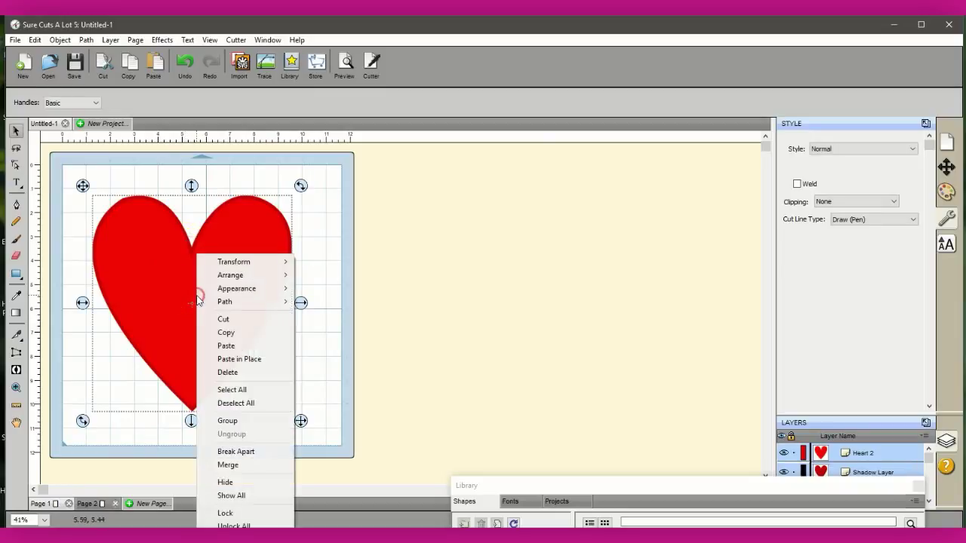
{"action": "left_click", "coordinate": [226, 332]}
{"action": "left_click", "coordinate": [89, 503]}
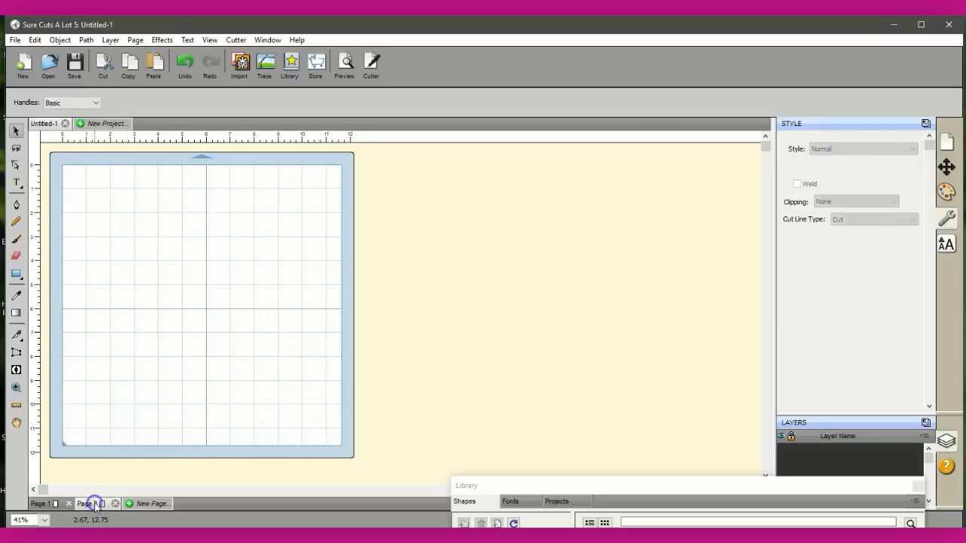
{"action": "right_click", "coordinate": [160, 342]}
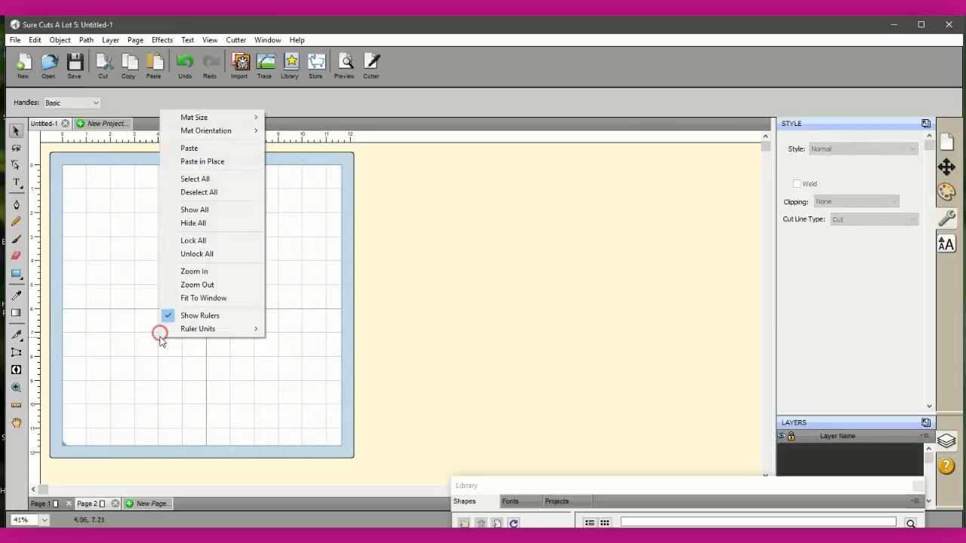
{"action": "left_click", "coordinate": [198, 150]}
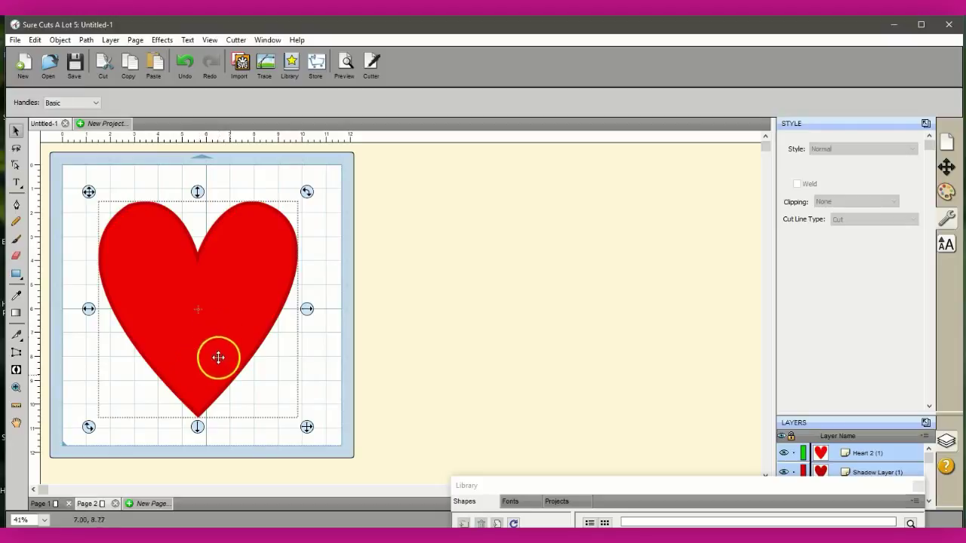
Step: Delete the inner heart from Page 2, keeping only the shadow layer
{"action": "left_click", "coordinate": [253, 449]}
{"action": "left_click", "coordinate": [205, 334]}
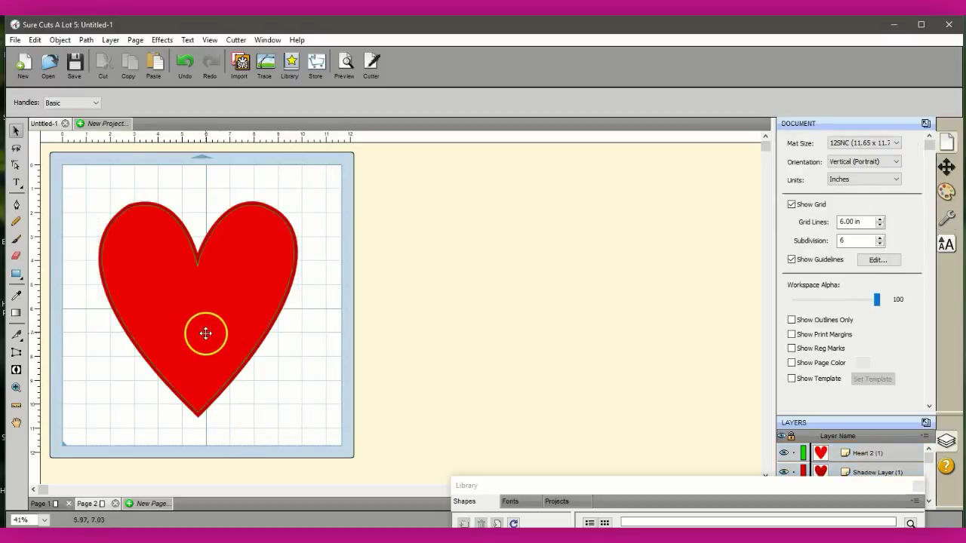
{"action": "key", "text": "Escape"}
Step: Delete the shadow layer from Page 1, keeping only the original heart
{"action": "left_click", "coordinate": [40, 505]}
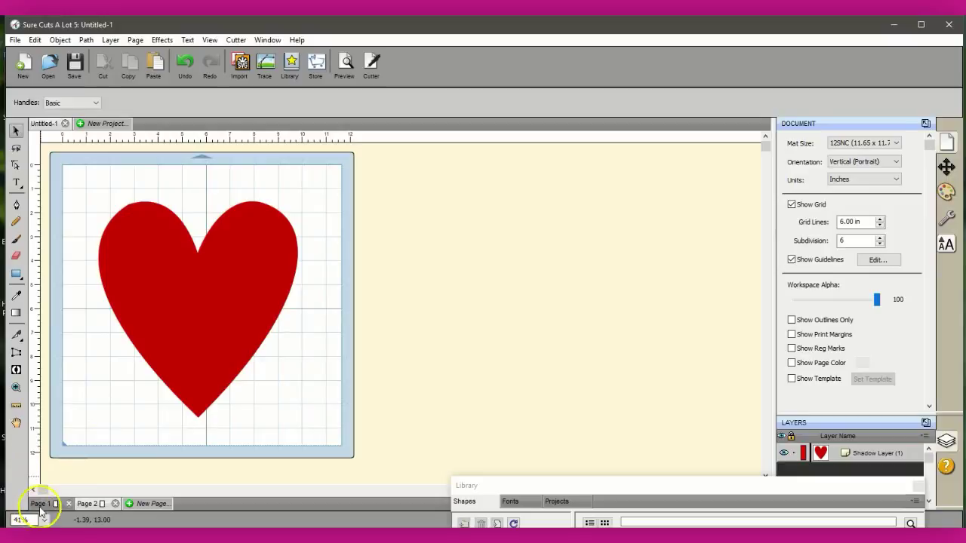
{"action": "left_click", "coordinate": [247, 449]}
{"action": "left_click", "coordinate": [212, 396]}
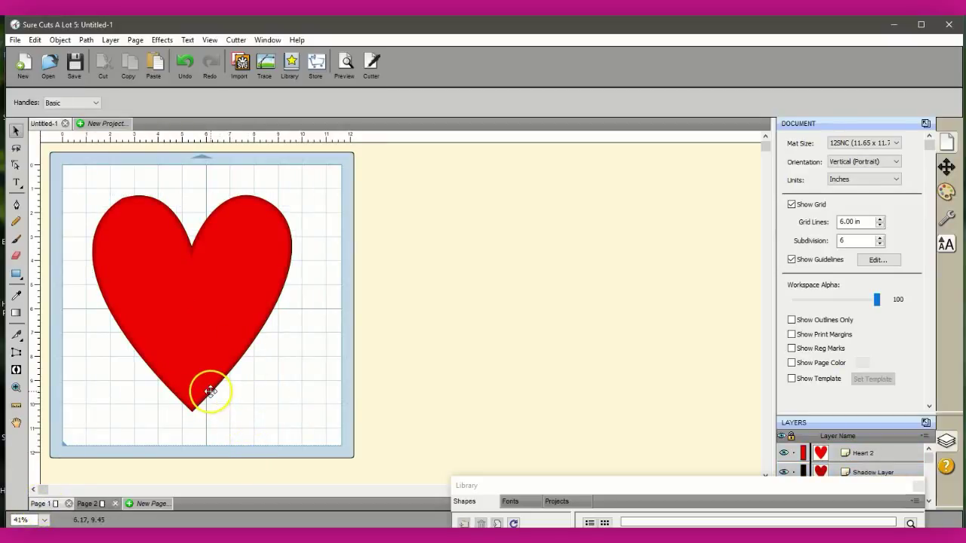
{"action": "key", "text": "Delete"}
{"action": "left_click", "coordinate": [156, 511]}
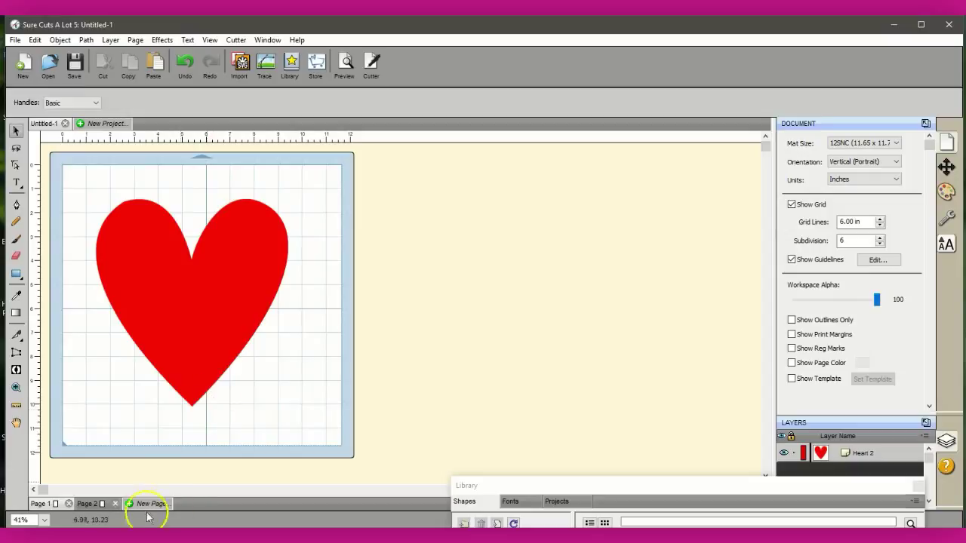
Step: Compare the heart on Page 1 with the shadow heart on Page 2
{"action": "left_click", "coordinate": [86, 506]}
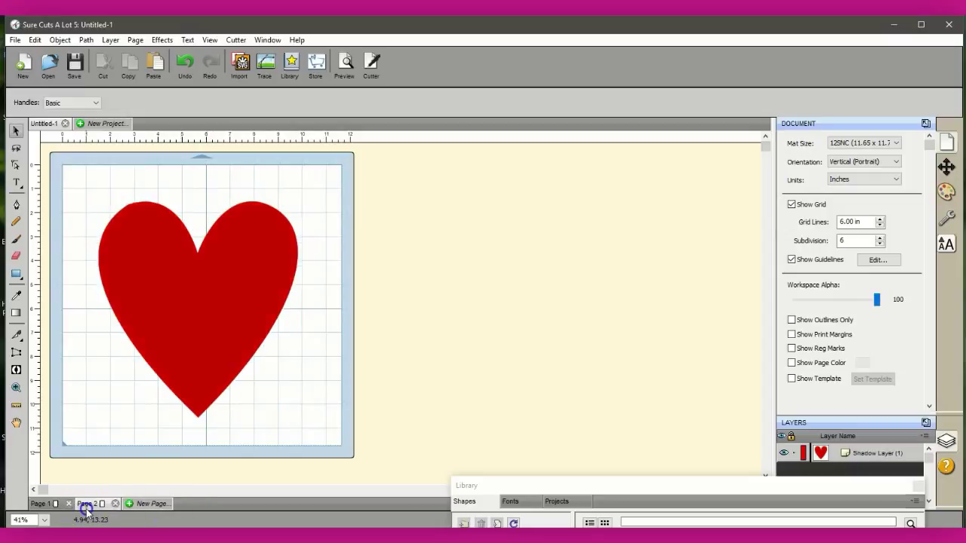
{"action": "left_click", "coordinate": [39, 504]}
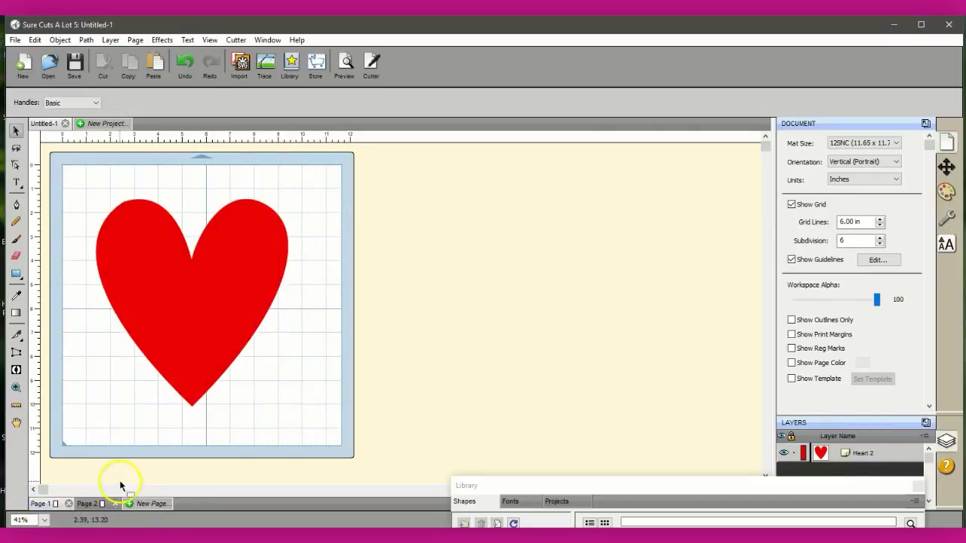
{"action": "left_click", "coordinate": [87, 507]}
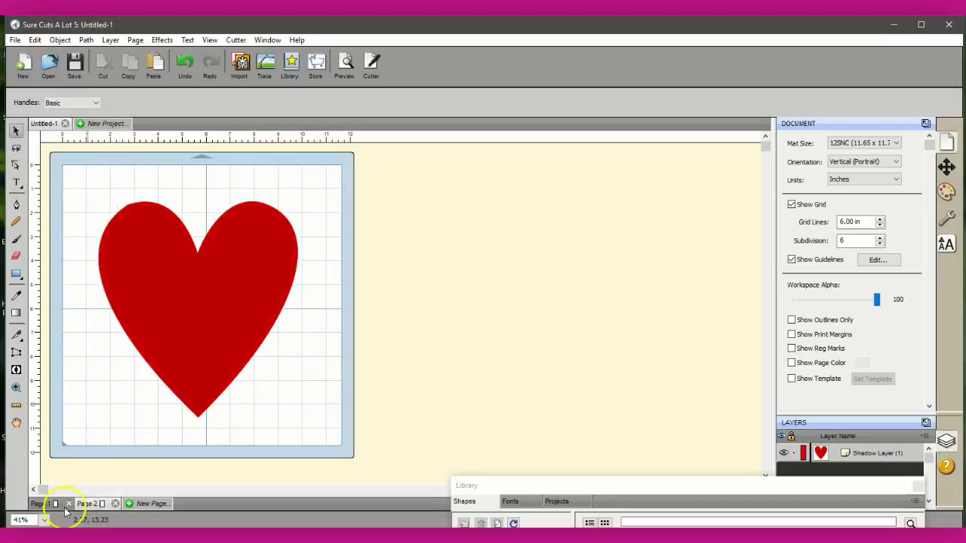
{"action": "left_click", "coordinate": [51, 506]}
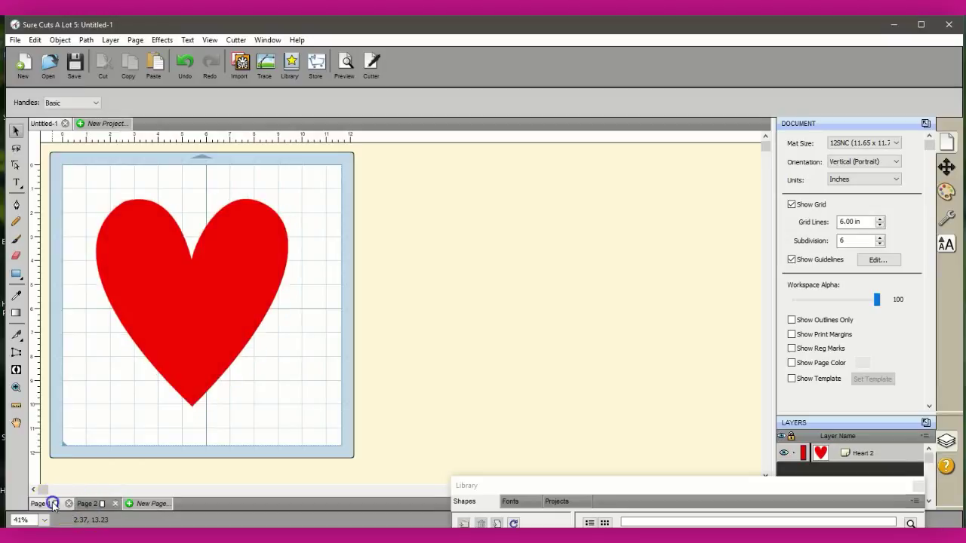
{"action": "left_click", "coordinate": [95, 504]}
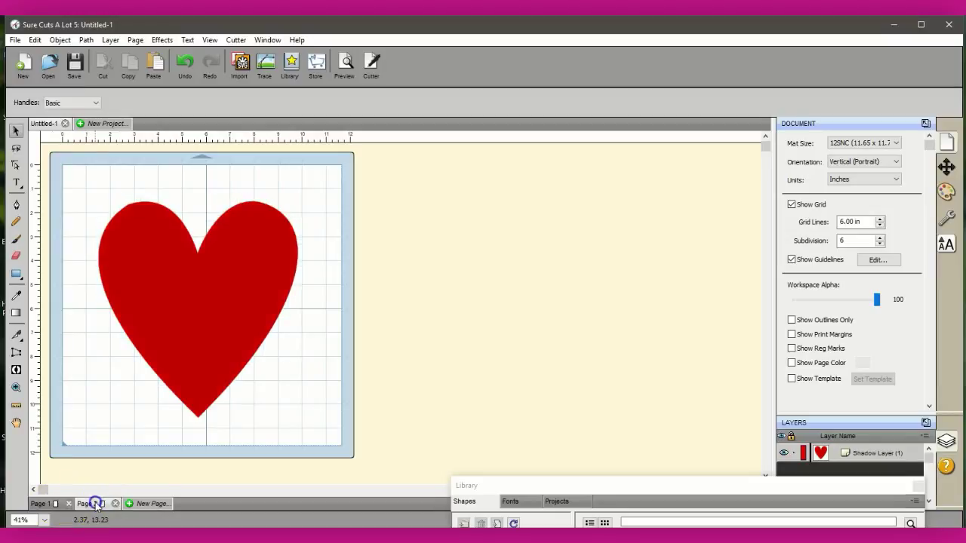
{"action": "left_click", "coordinate": [219, 351]}
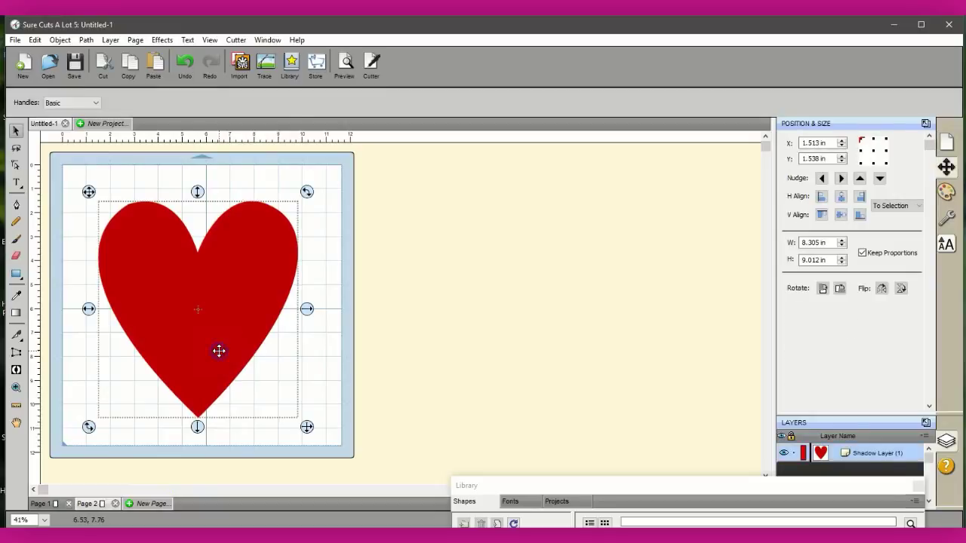
{"action": "left_click", "coordinate": [13, 42]}
{"action": "left_click", "coordinate": [36, 175]}
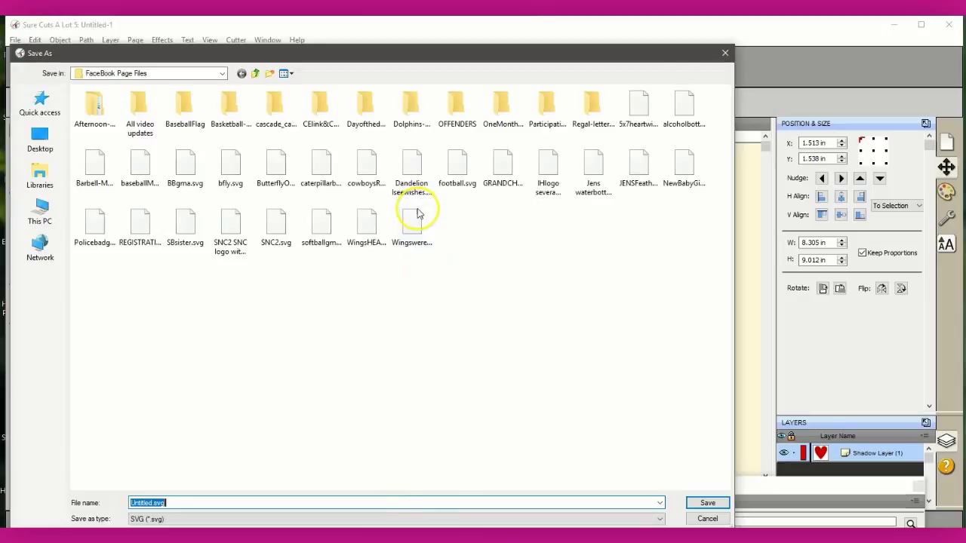
{"action": "left_click", "coordinate": [724, 55]}
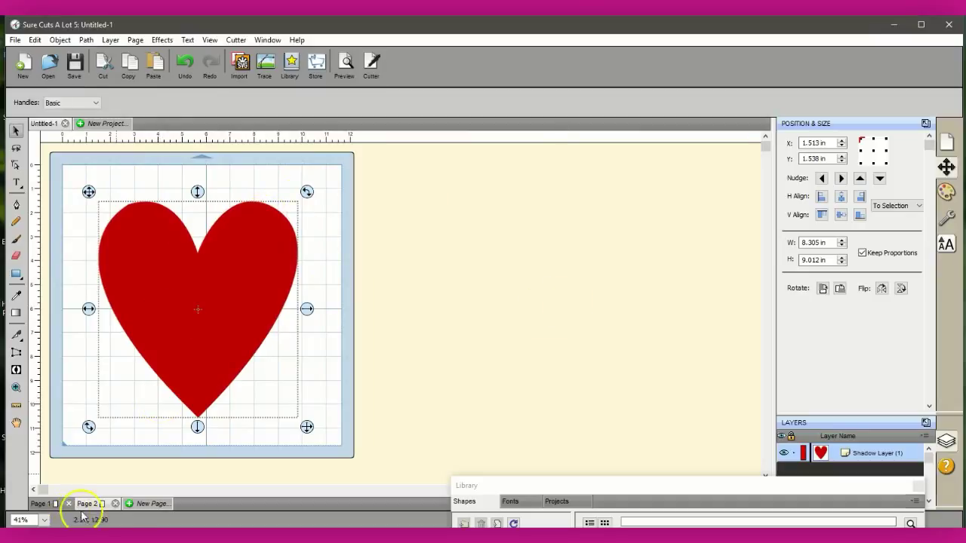
Step: Clear the library and side panels from the workspace, create a new blank project, and minimize the program window
{"action": "left_click_drag", "start_coordinate": [732, 490], "coordinate": [739, 522]}
{"action": "left_click_drag", "start_coordinate": [775, 364], "coordinate": [931, 351]}
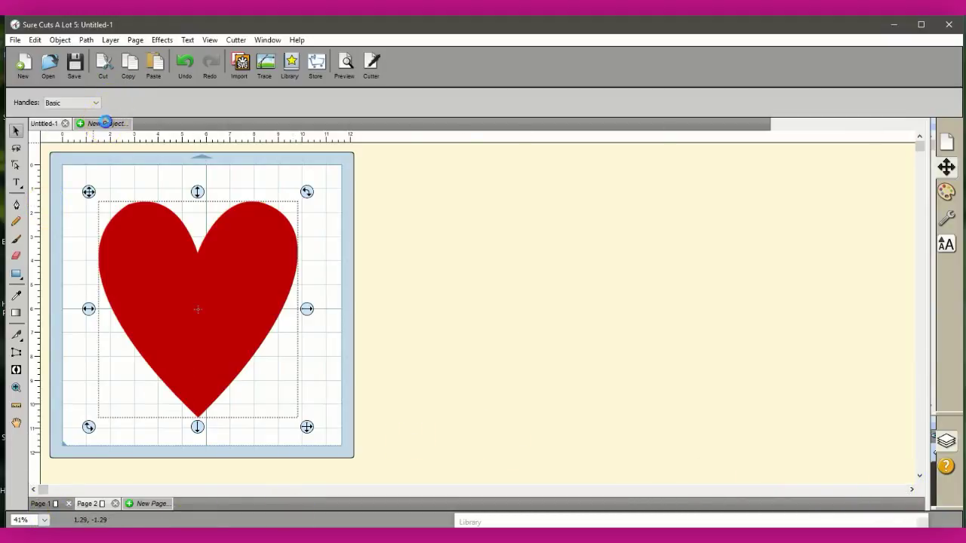
{"action": "left_click", "coordinate": [105, 123]}
{"action": "left_click", "coordinate": [544, 341]}
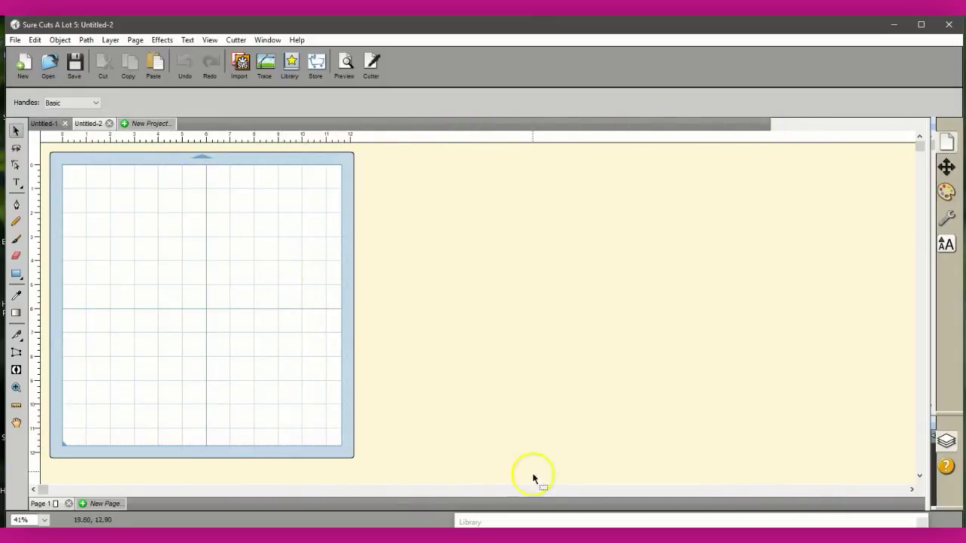
{"action": "left_click", "coordinate": [893, 26]}
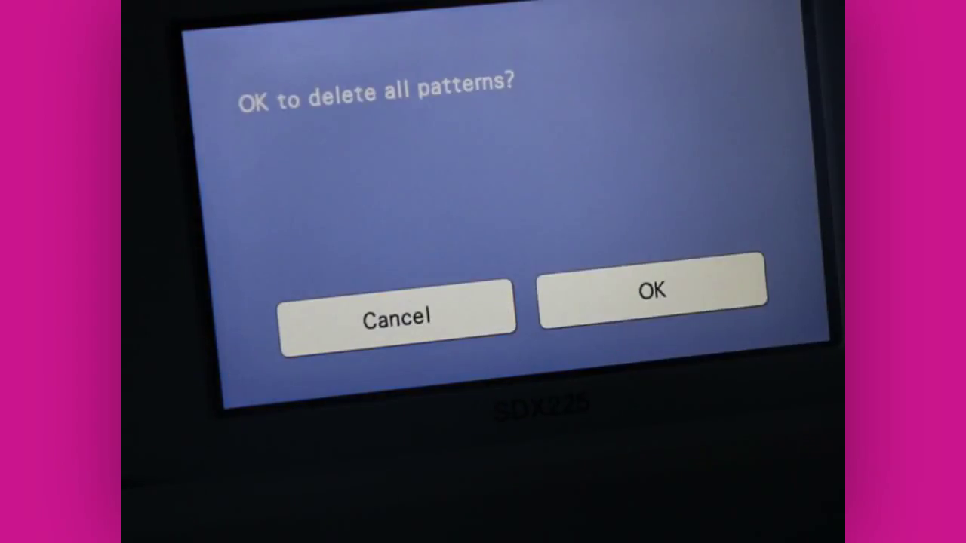
{"action": "left_click", "coordinate": [709, 279]}
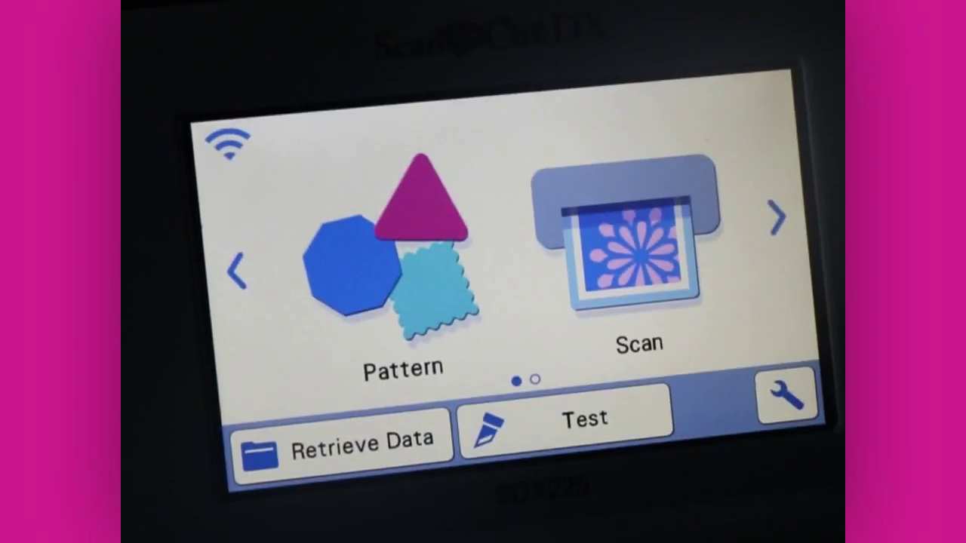
{"action": "left_click", "coordinate": [451, 438]}
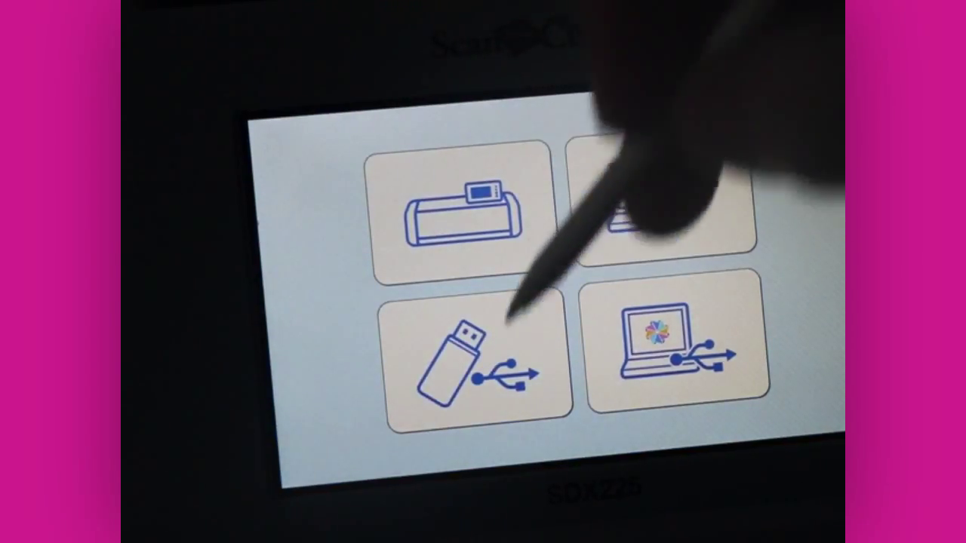
{"action": "left_click", "coordinate": [496, 327]}
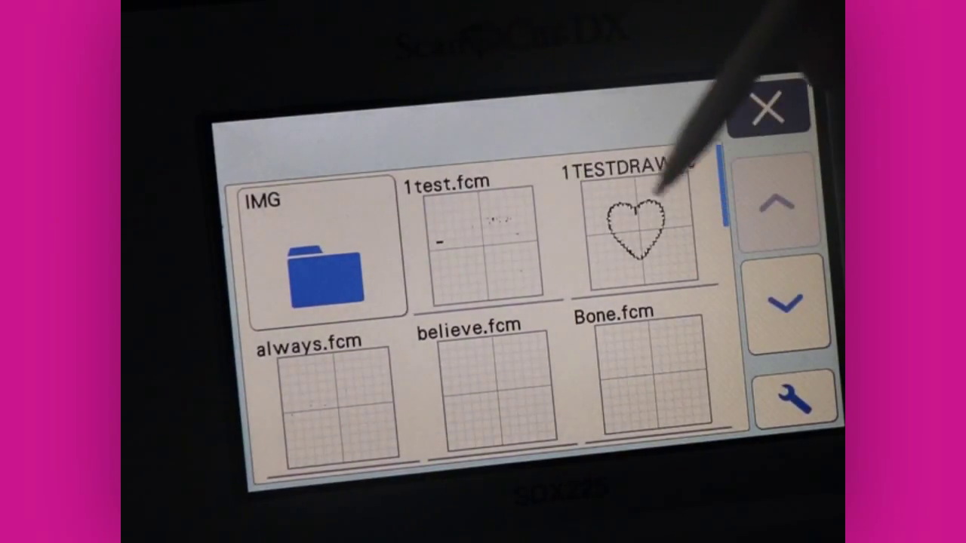
{"action": "left_click", "coordinate": [806, 298]}
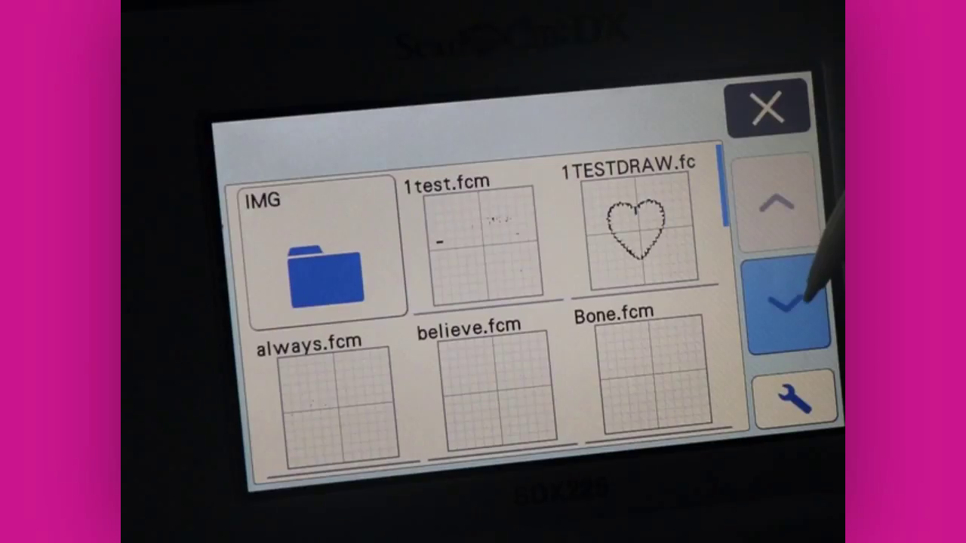
{"action": "left_click", "coordinate": [658, 353]}
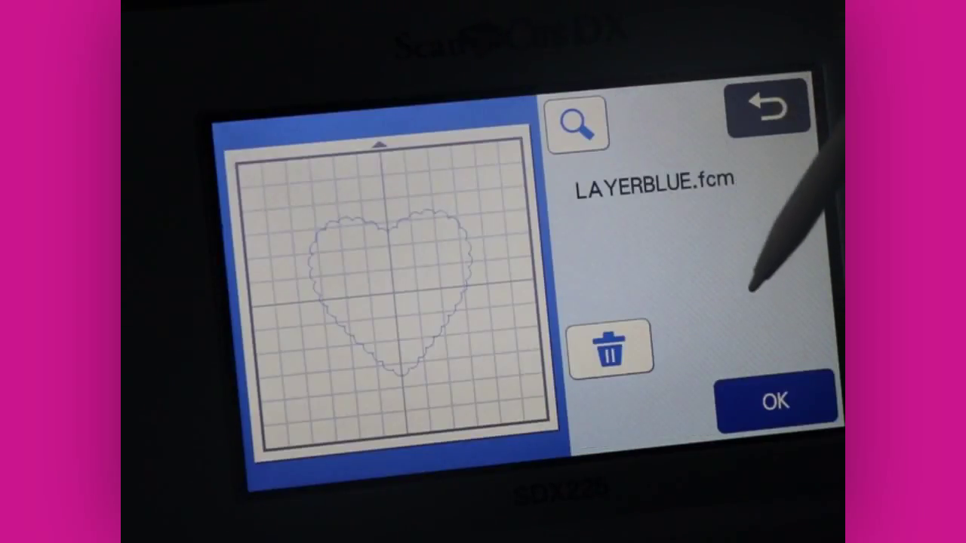
{"action": "left_click", "coordinate": [767, 110]}
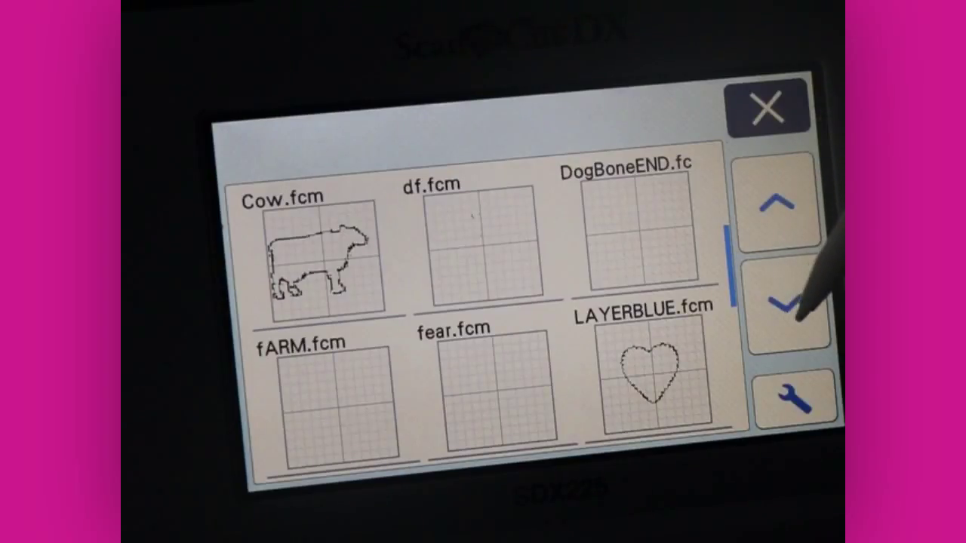